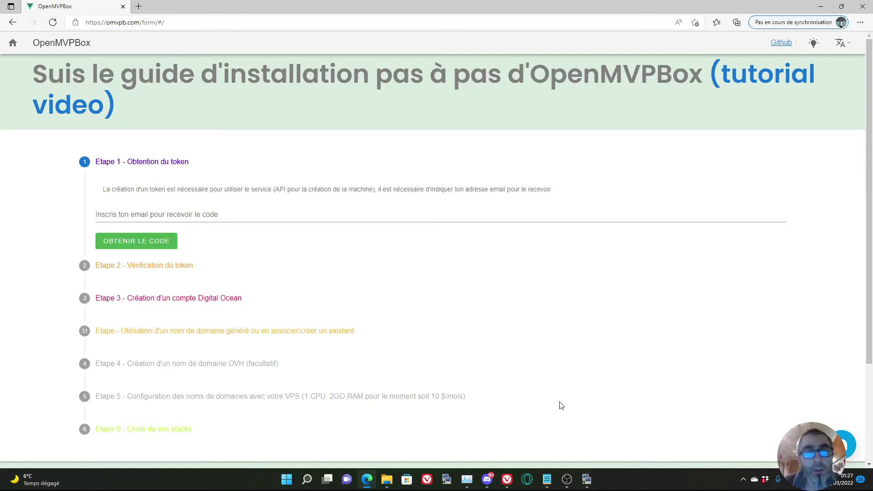
Bring the Notepad credentials notes to the front from the taskbar.
{"action": "left_click", "coordinate": [546, 480]}
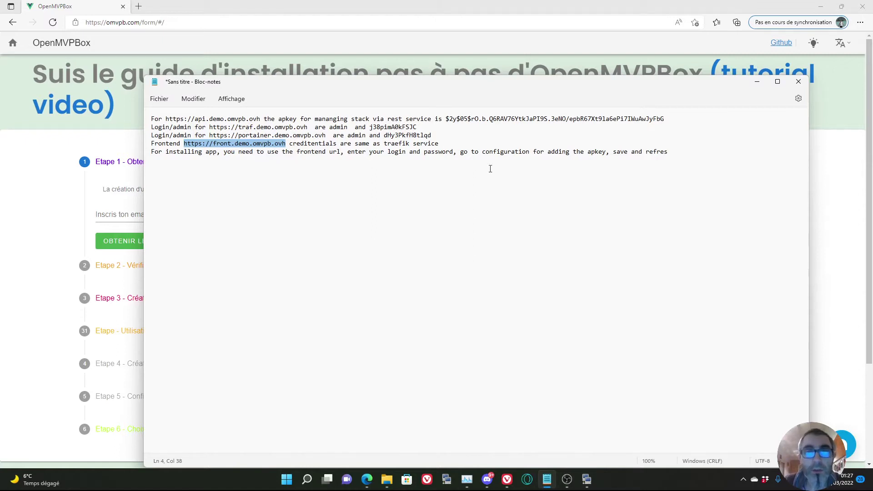
{"action": "left_click", "coordinate": [192, 135]}
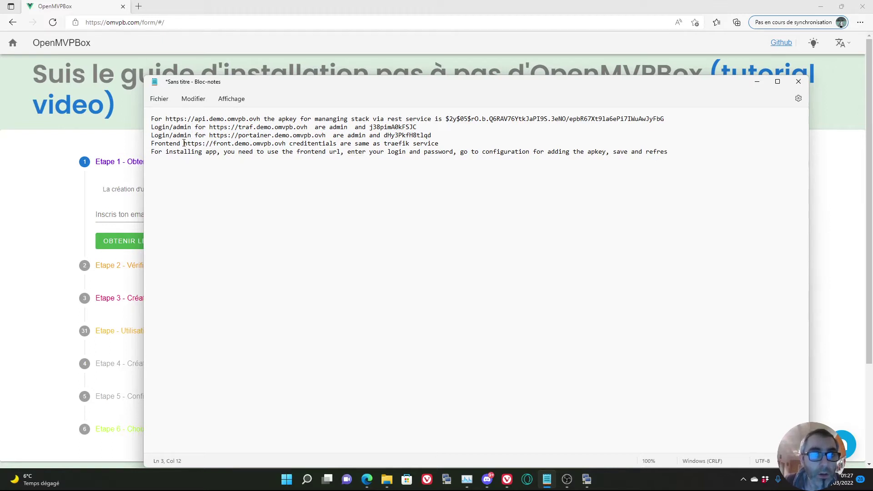
{"action": "left_click_drag", "start_coordinate": [183, 143], "coordinate": [287, 144]}
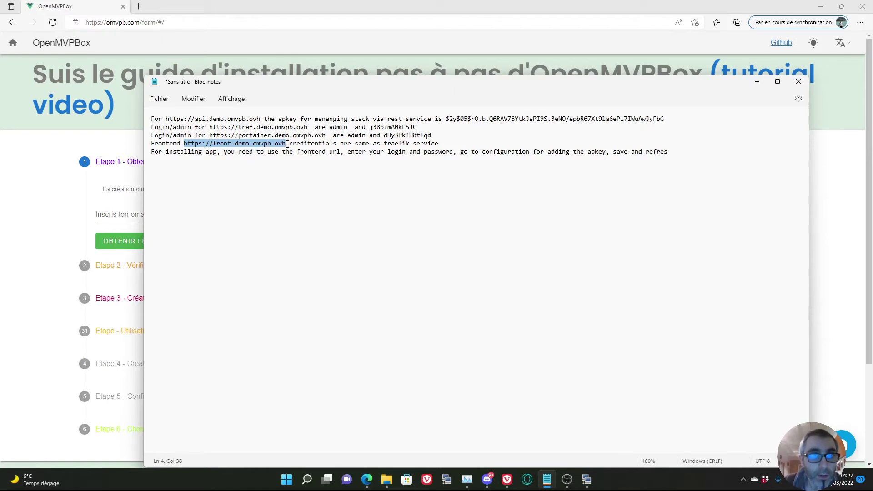
{"action": "right_click", "coordinate": [254, 146]}
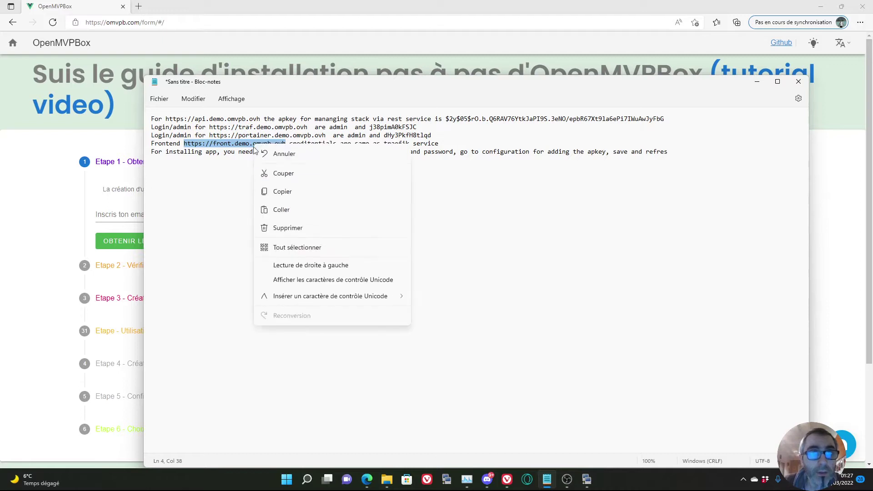
{"action": "left_click", "coordinate": [293, 191]}
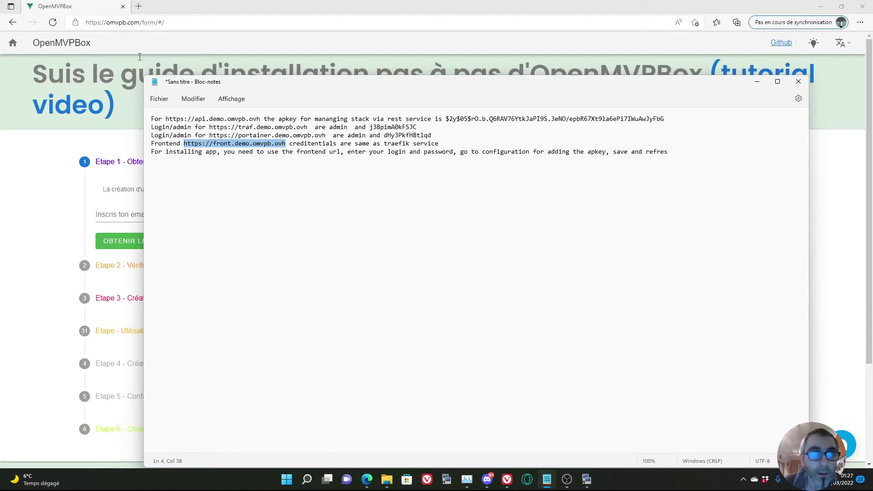
{"action": "left_click", "coordinate": [141, 11]}
Load the copied frontend address in a new Edge tab.
{"action": "left_click", "coordinate": [141, 11]}
{"action": "key", "text": "ctrl+v"}
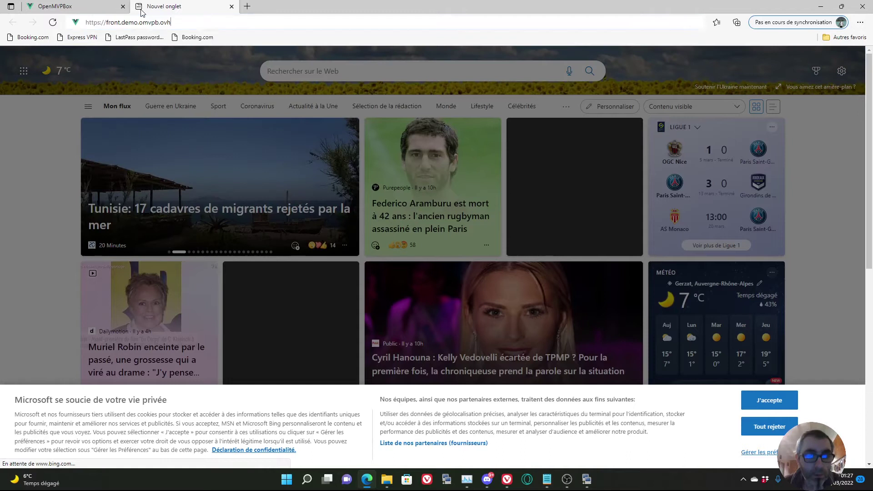
{"action": "key", "text": "Return"}
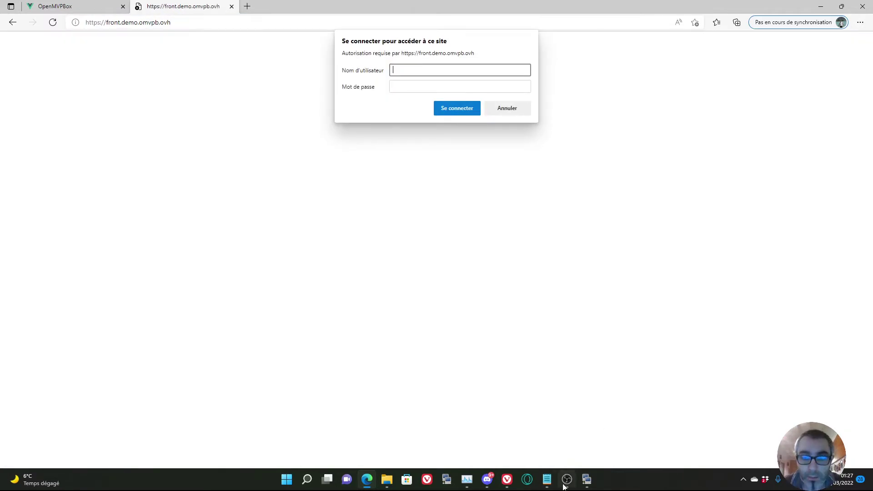
Sign in with username admin and the Traefik password copied from line 2 of the notes.
{"action": "left_click", "coordinate": [547, 479]}
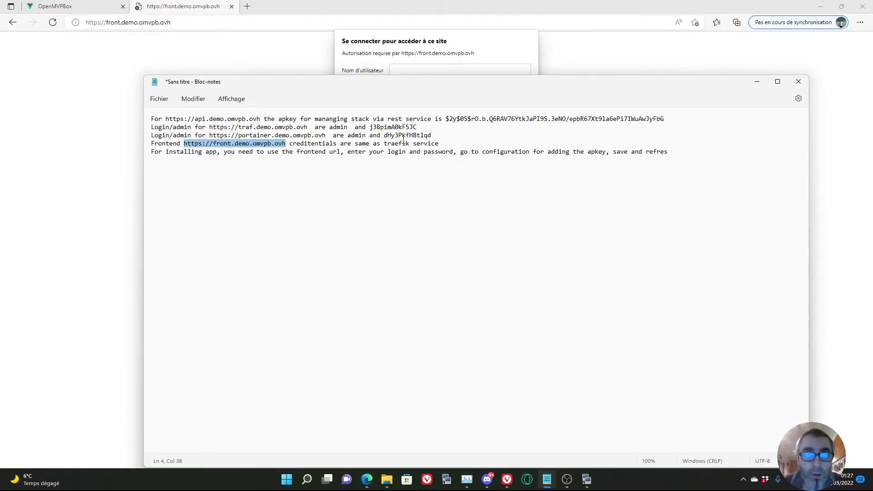
{"action": "left_click_drag", "start_coordinate": [419, 128], "coordinate": [372, 130]}
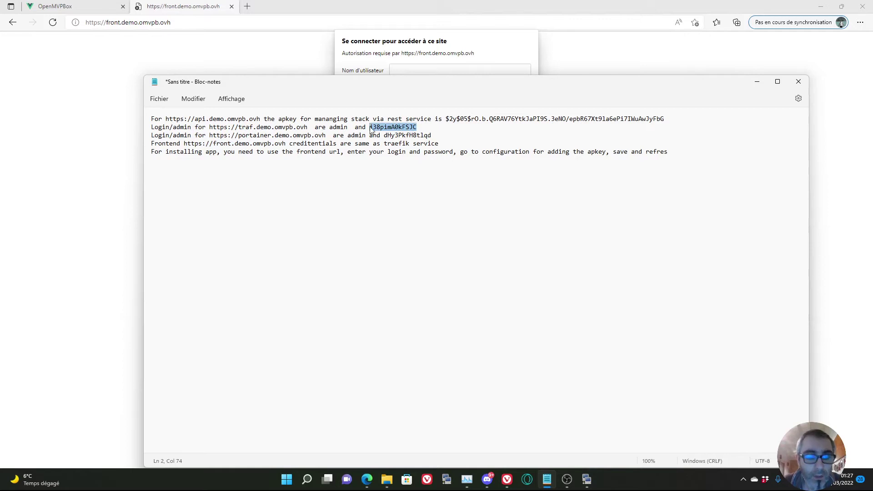
{"action": "left_click", "coordinate": [421, 53]}
{"action": "type", "text": "admin"}
{"action": "key", "text": "Tab"}
{"action": "key", "text": "ctrl+v"}
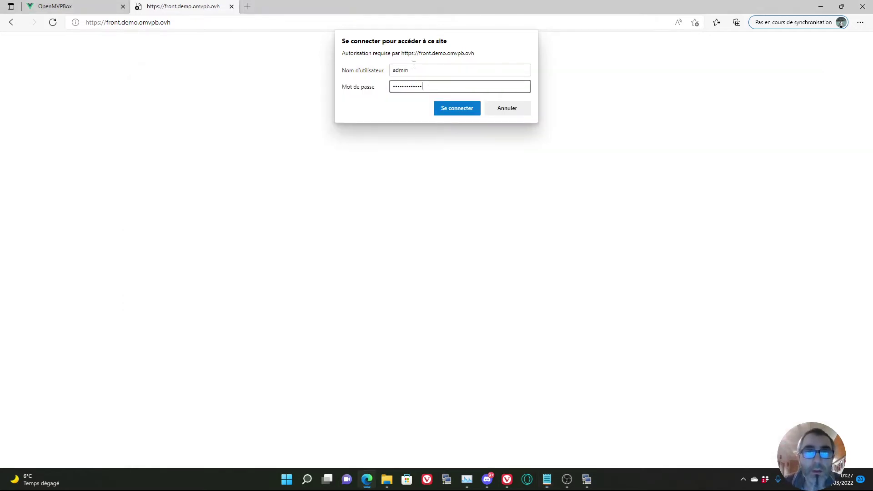
{"action": "left_click", "coordinate": [446, 110]}
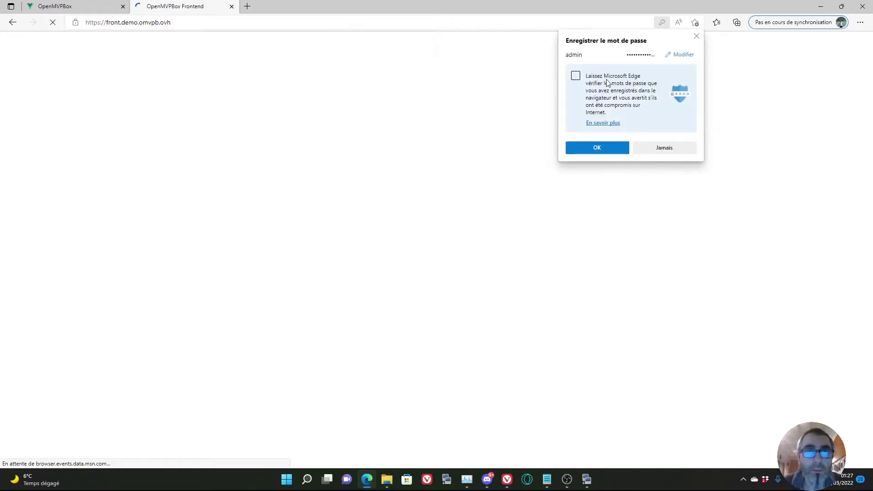
Decline Edge's password-saving offer, let the welcome page load, then bring the notes forward.
{"action": "left_click", "coordinate": [696, 36]}
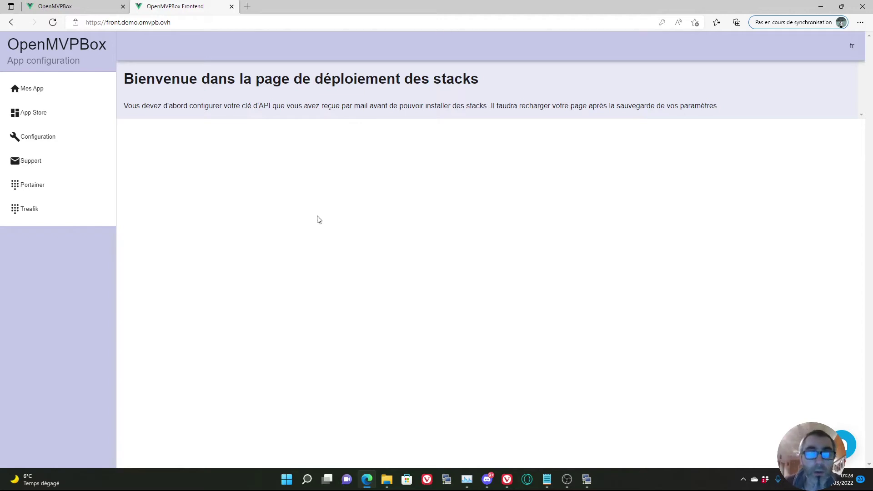
{"action": "mouse_move", "coordinate": [590, 481]}
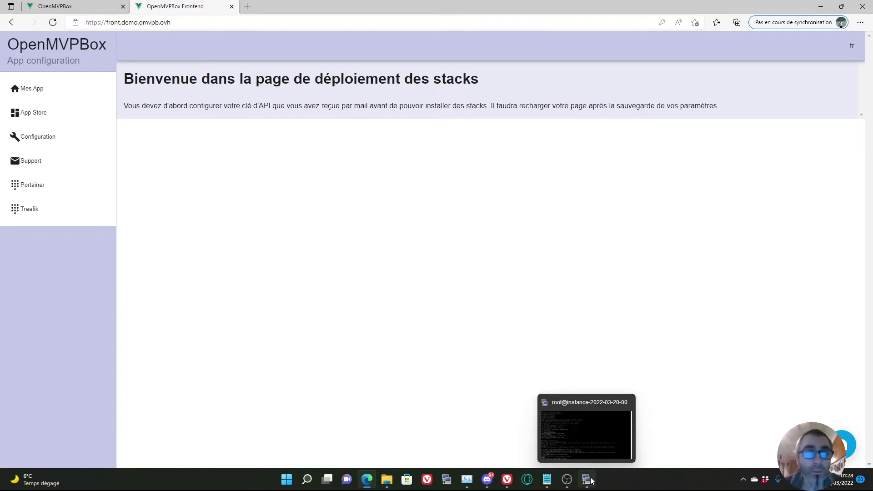
{"action": "left_click", "coordinate": [545, 484]}
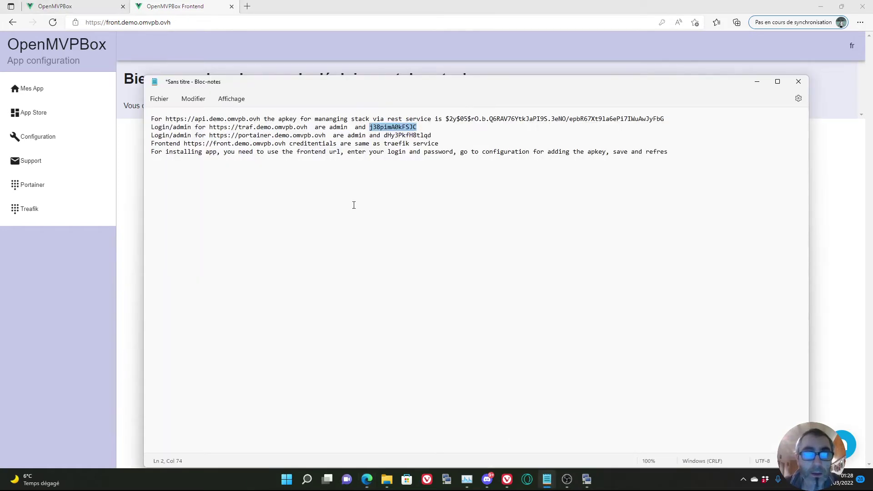
Copy the API key from the end of line 1 in Notepad and return to the frontend.
{"action": "left_click", "coordinate": [343, 152]}
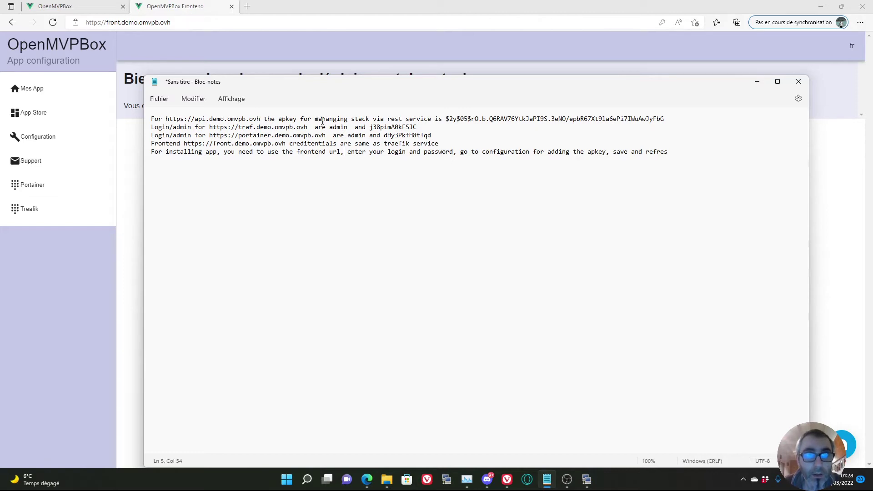
{"action": "left_click_drag", "start_coordinate": [667, 120], "coordinate": [446, 117]}
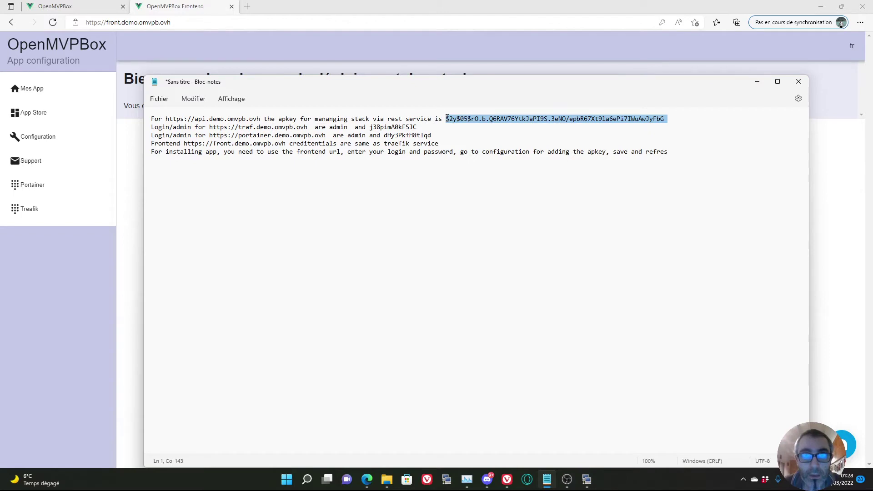
{"action": "right_click", "coordinate": [466, 121]}
{"action": "left_click", "coordinate": [495, 169]}
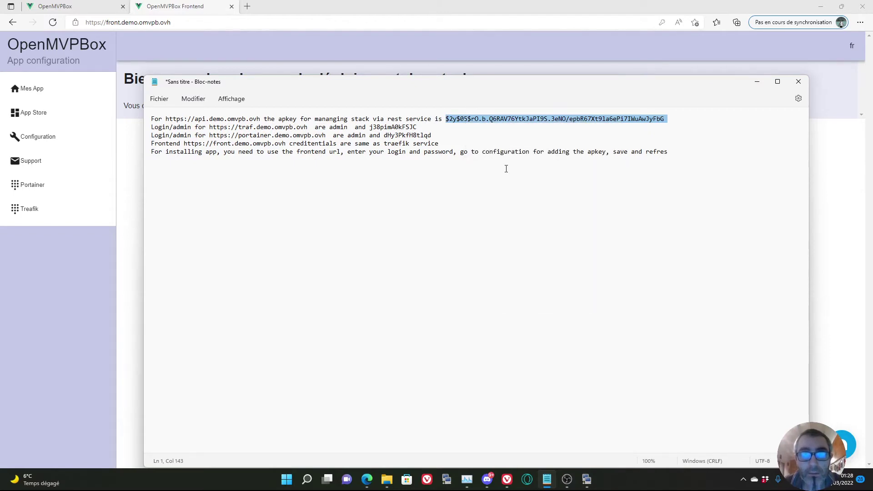
{"action": "left_click", "coordinate": [173, 7]}
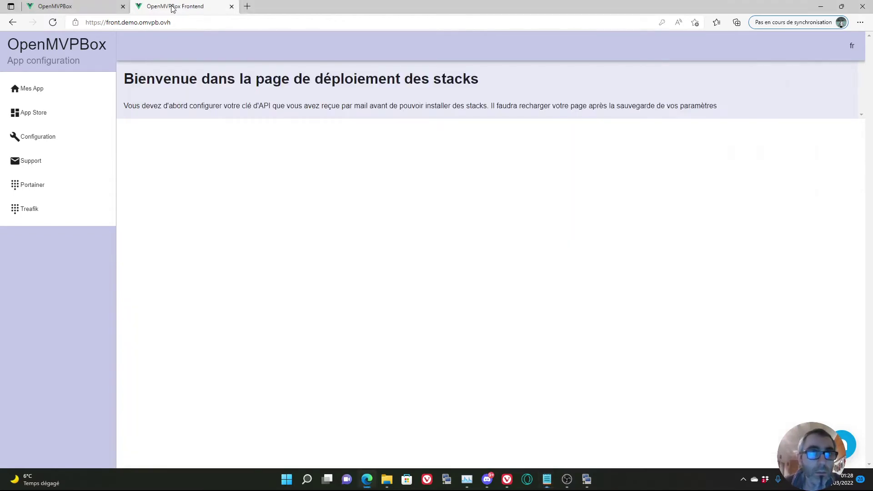
Replace the Clé Api value in Configuration with the copied key, save, and reload the page.
{"action": "left_click", "coordinate": [41, 143]}
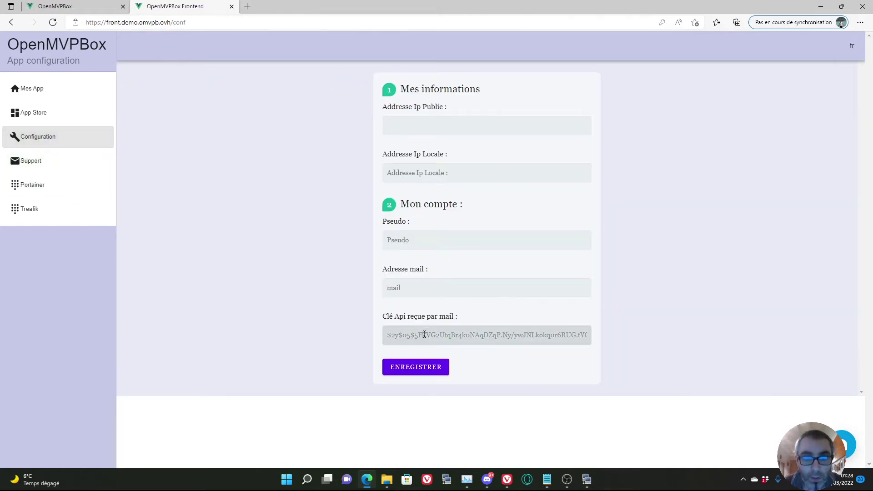
{"action": "triple_click", "coordinate": [423, 335]}
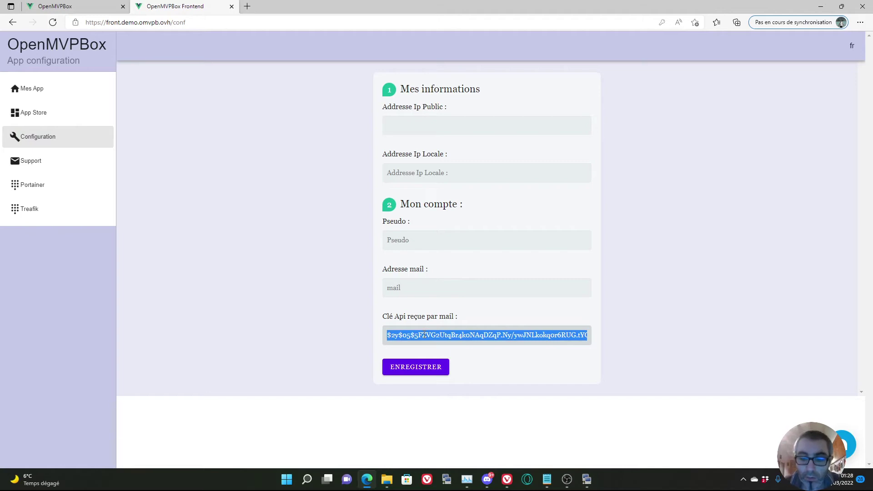
{"action": "key", "text": "BackSpace"}
{"action": "key", "text": "ctrl+v"}
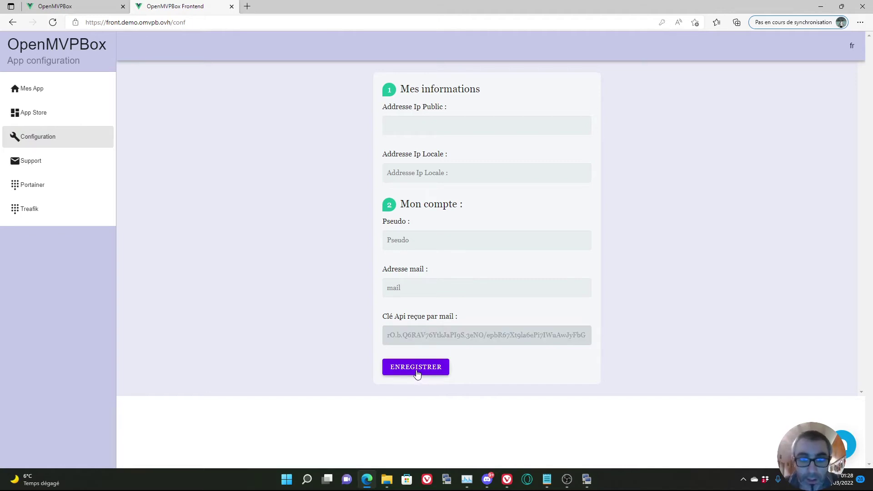
{"action": "left_click", "coordinate": [416, 374]}
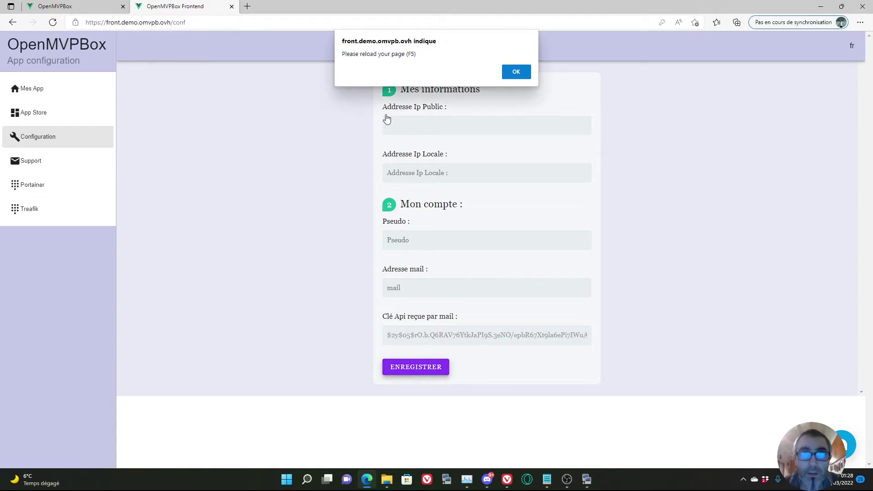
{"action": "left_click", "coordinate": [517, 73]}
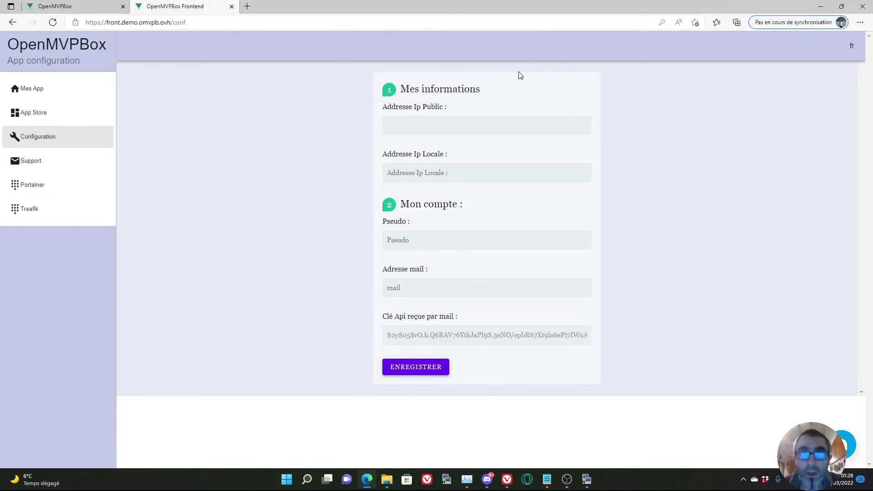
{"action": "left_click", "coordinate": [52, 22]}
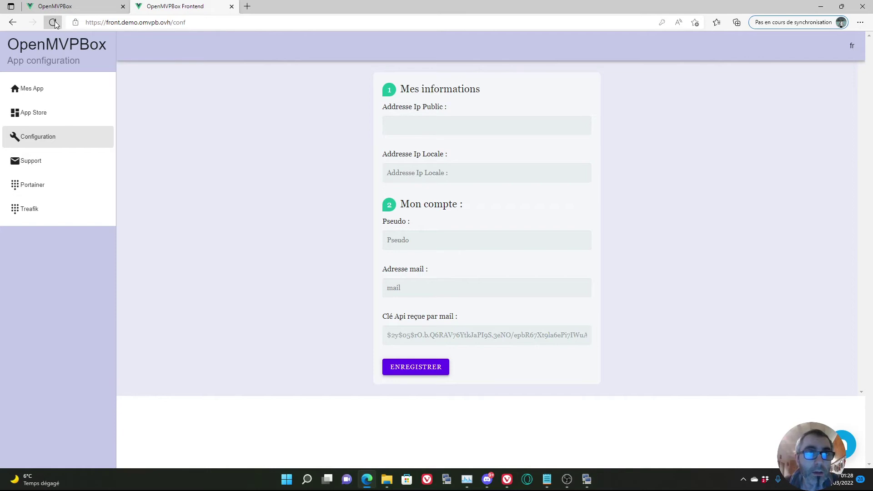
{"action": "left_click", "coordinate": [679, 35]}
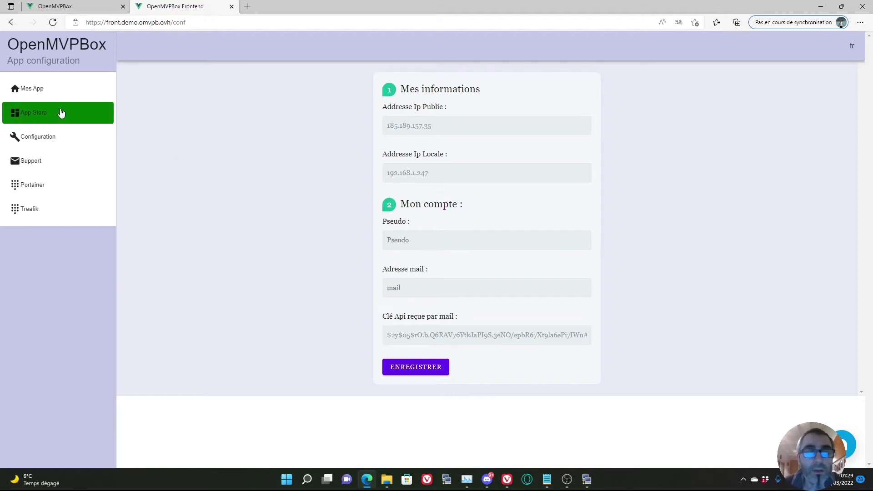
Open the App Store and the NocoDB deploy dialog, focusing its domain field.
{"action": "left_click", "coordinate": [29, 91]}
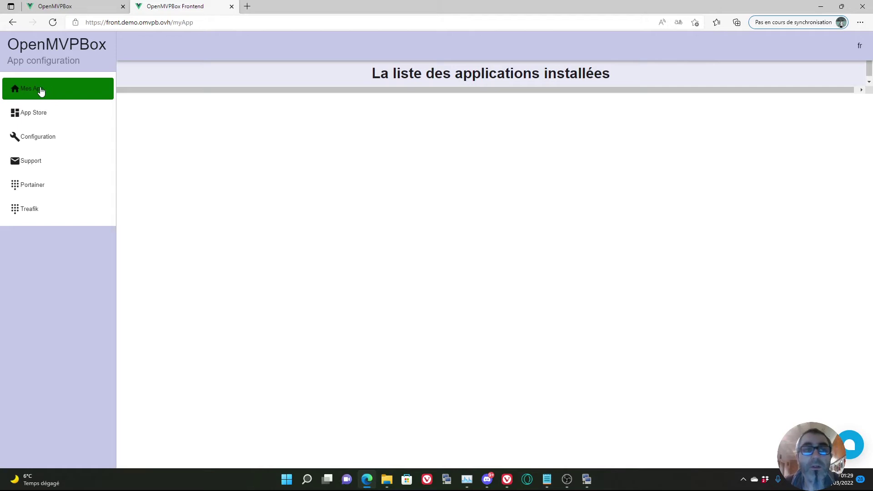
{"action": "left_click", "coordinate": [40, 113]}
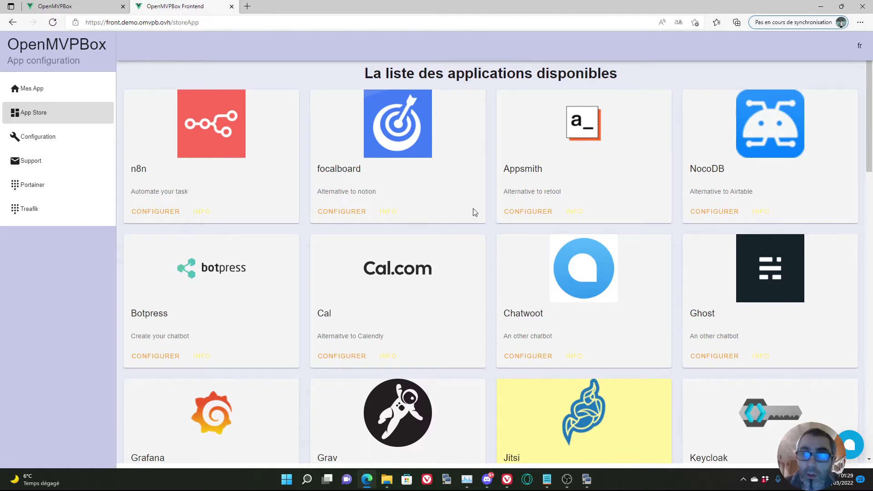
{"action": "left_click", "coordinate": [708, 212]}
{"action": "left_click", "coordinate": [418, 303]}
Deploy NocoDB at domain noco.demo.omvpb.ovh and dismiss the success message.
{"action": "left_click_drag", "start_coordinate": [424, 299], "coordinate": [304, 288]}
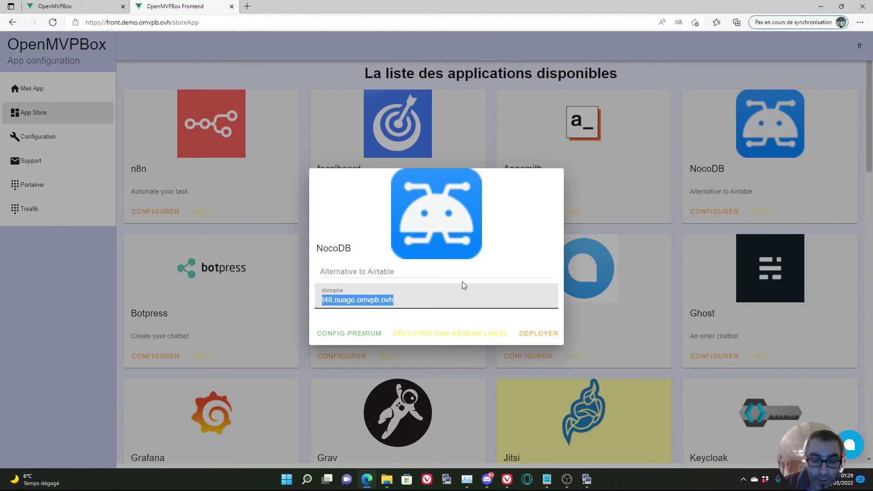
{"action": "type", "text": "noco.de"}
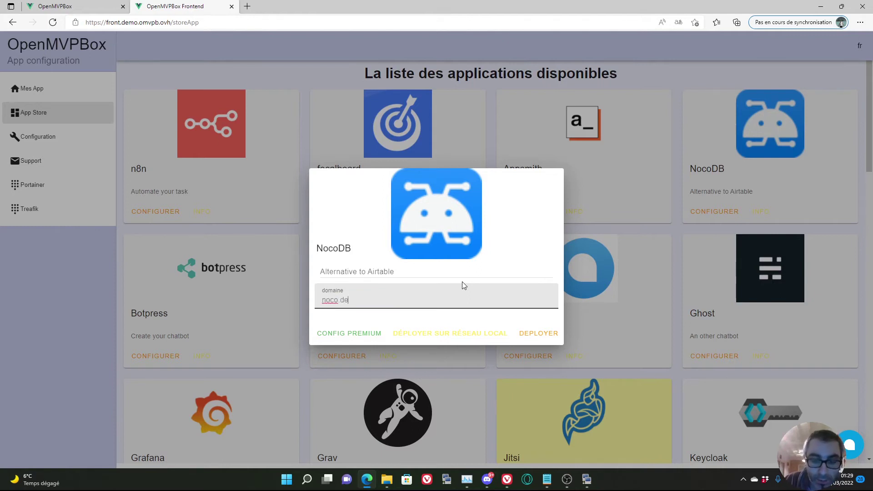
{"action": "type", "text": "mo."}
{"action": "type", "text": "omv"}
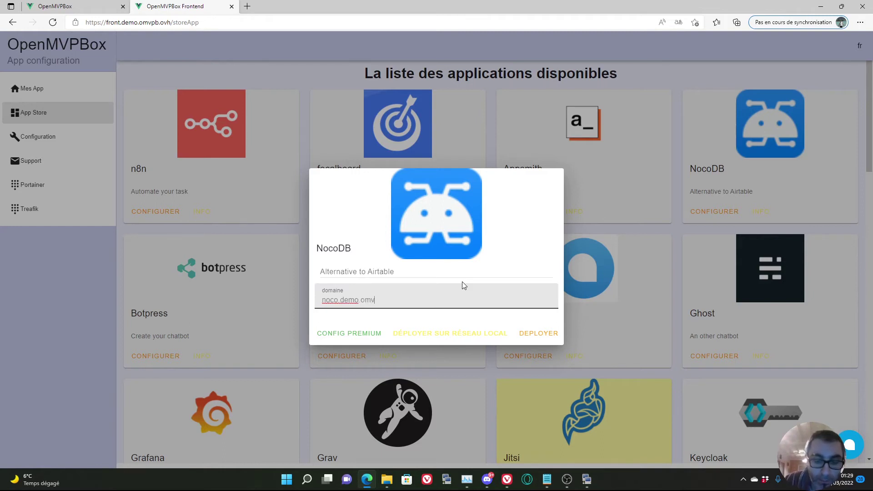
{"action": "type", "text": "pb.ovh"}
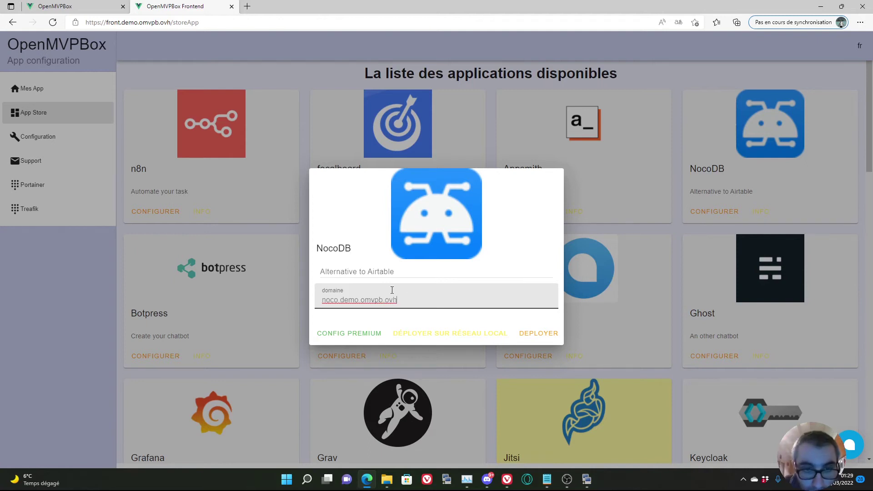
{"action": "left_click", "coordinate": [539, 334]}
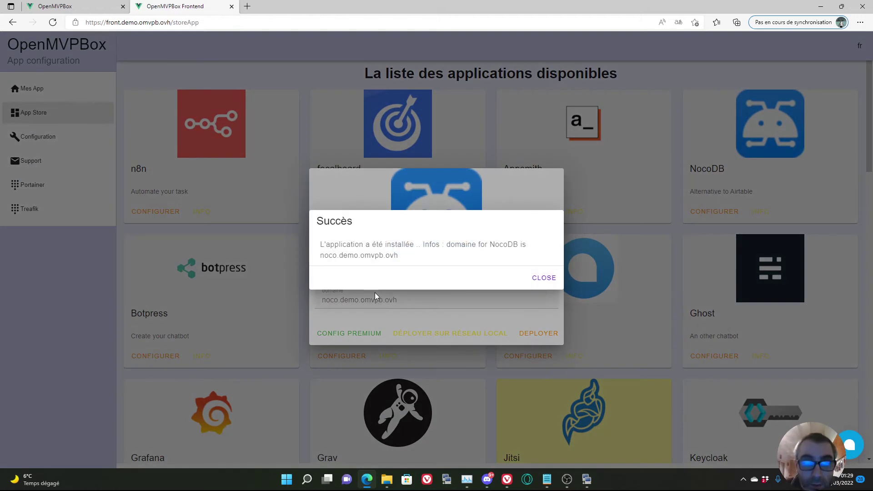
{"action": "left_click", "coordinate": [537, 278]}
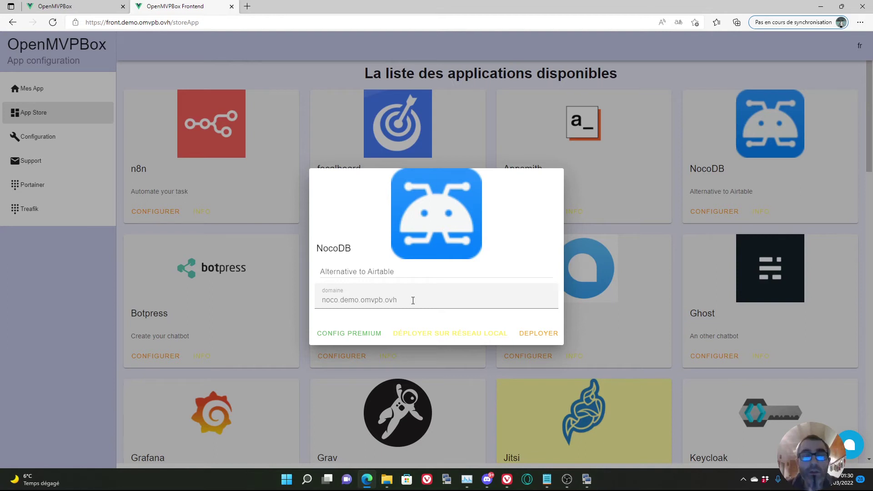
Copy the NocoDB domain noco.demo.omvpb.ovh and close the setup dialog.
{"action": "left_click_drag", "start_coordinate": [411, 300], "coordinate": [329, 304]}
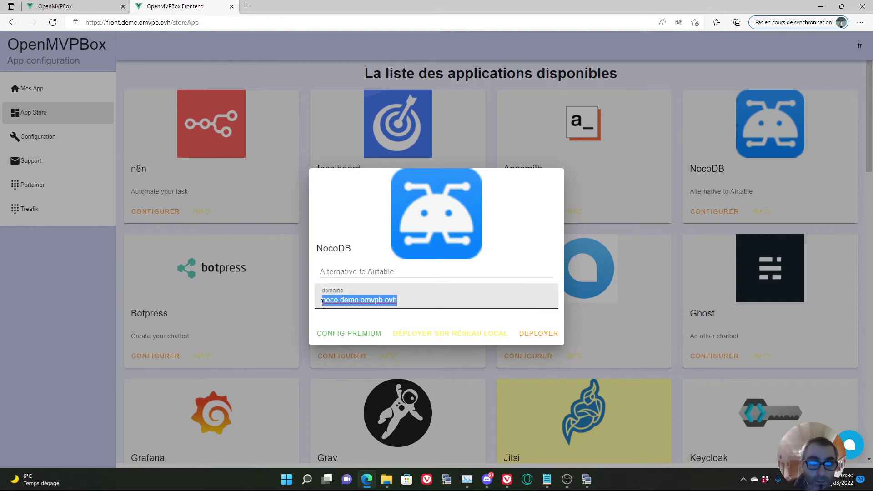
{"action": "right_click", "coordinate": [331, 304]}
{"action": "left_click", "coordinate": [372, 168]}
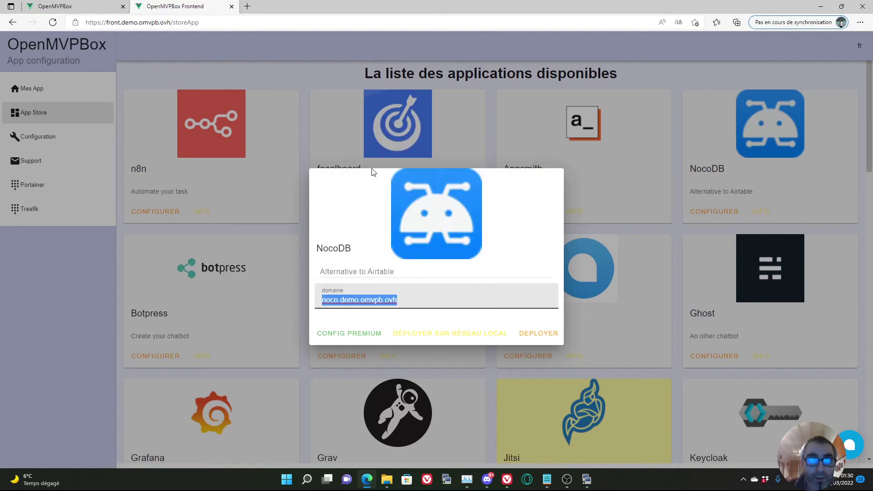
{"action": "left_click", "coordinate": [81, 296]}
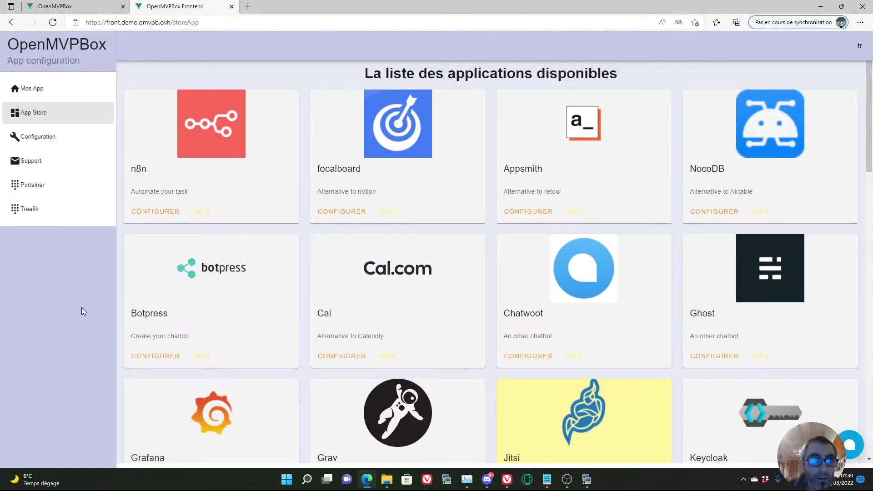
Load noco.demo.omvpb.ovh in a new browser tab.
{"action": "left_click", "coordinate": [247, 6]}
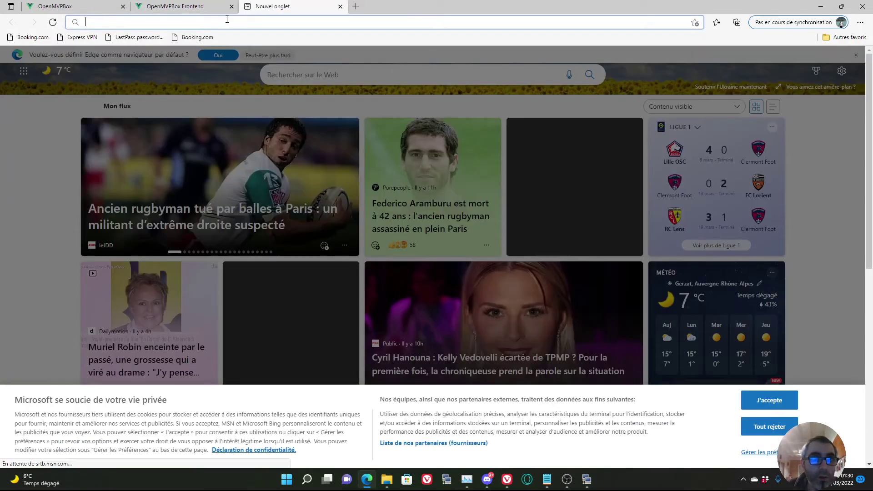
{"action": "key", "text": "ctrl+v"}
{"action": "key", "text": "Return"}
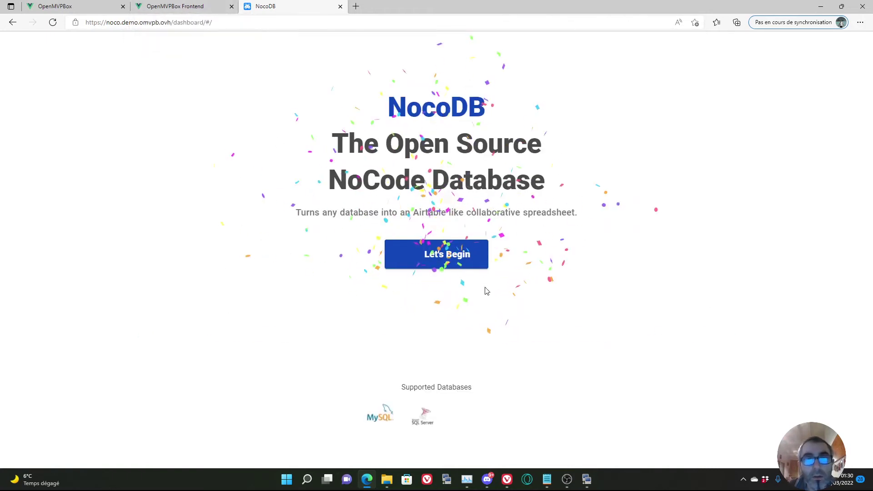
Register the NocoDB Super Admin with the admin e-mail and password, then return to OpenMVPBox.
{"action": "left_click", "coordinate": [432, 257]}
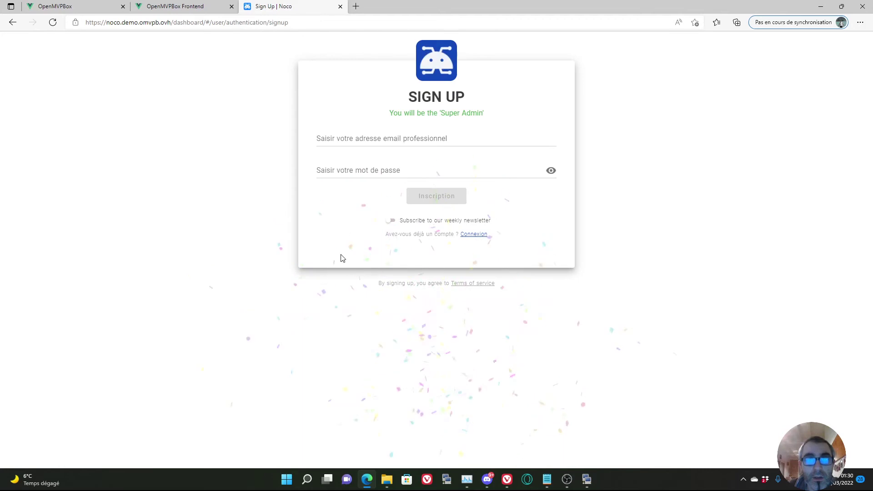
{"action": "left_click", "coordinate": [350, 141]}
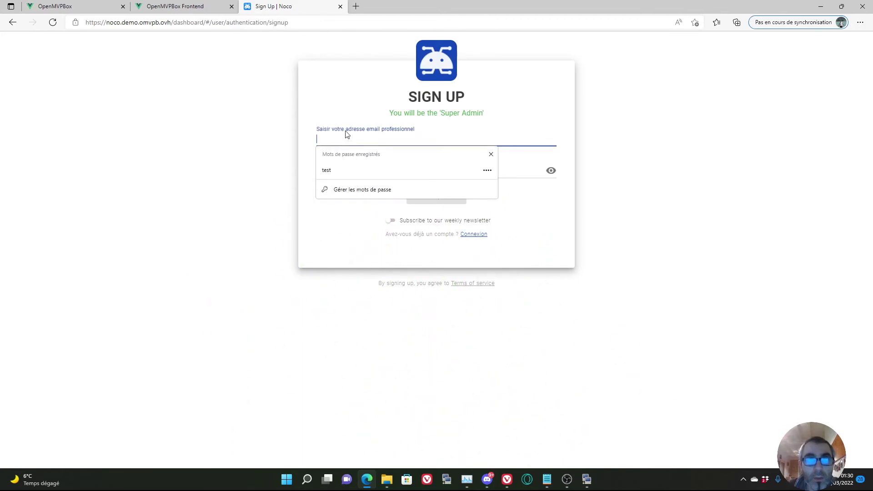
{"action": "type", "text": "t"}
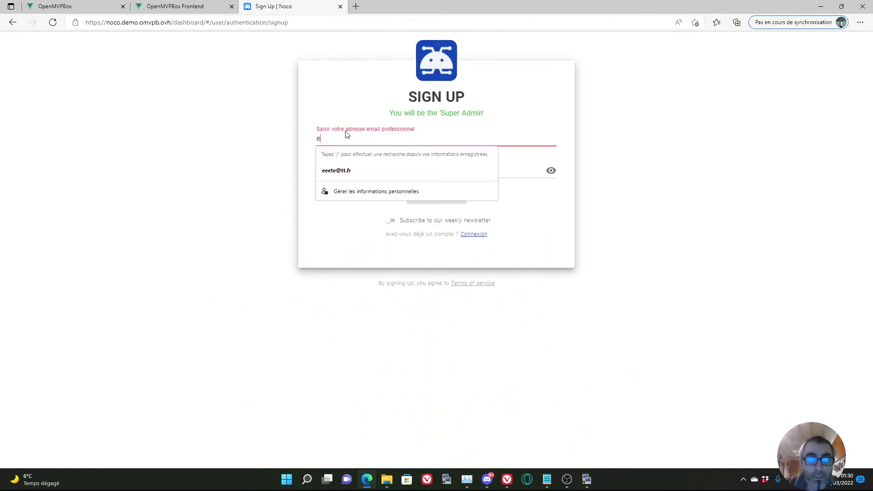
{"action": "type", "text": "est@test.fr"}
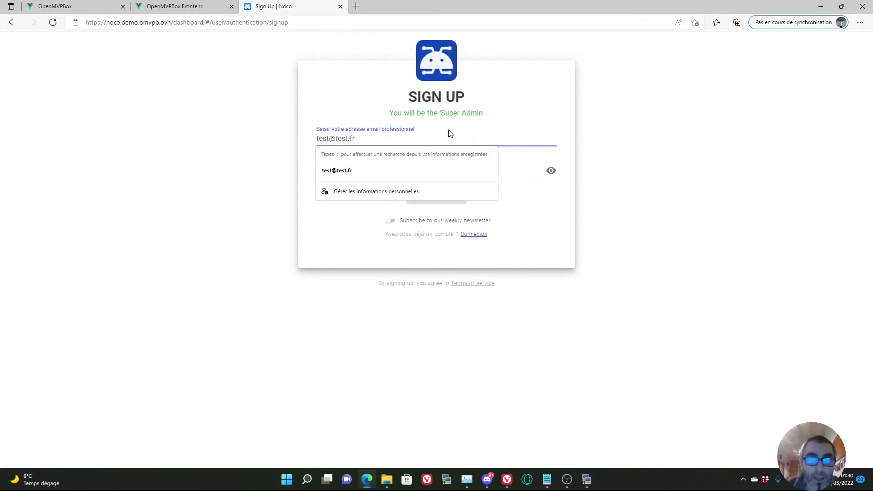
{"action": "left_click", "coordinate": [393, 170]}
{"action": "left_click", "coordinate": [386, 177]}
{"action": "type", "text": "a"}
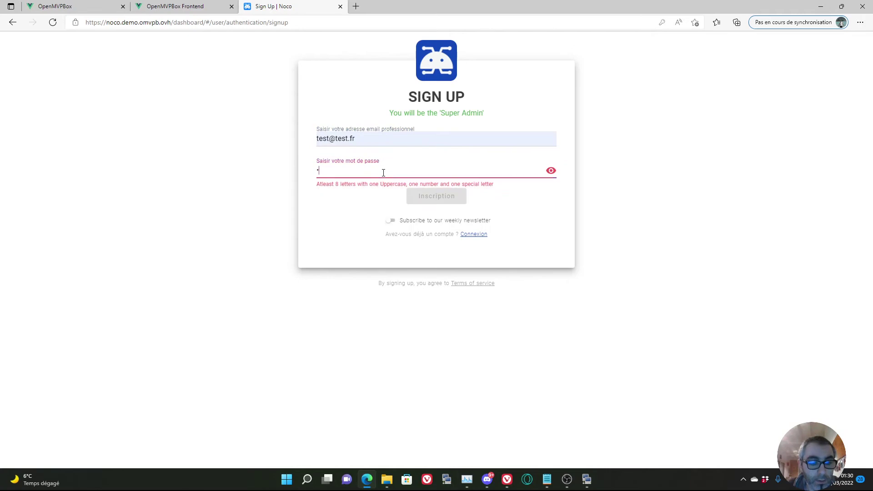
{"action": "type", "text": "••••••"}
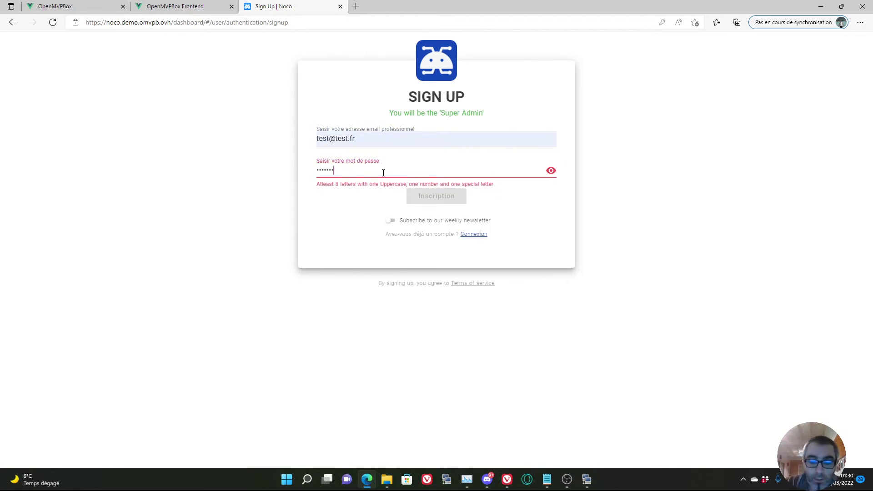
{"action": "type", "text": "•••"}
{"action": "left_click", "coordinate": [427, 192]}
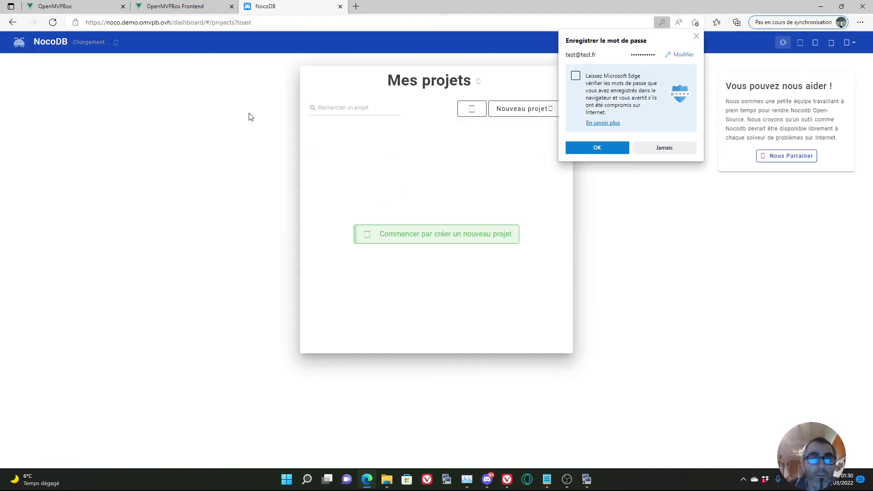
{"action": "left_click", "coordinate": [658, 149]}
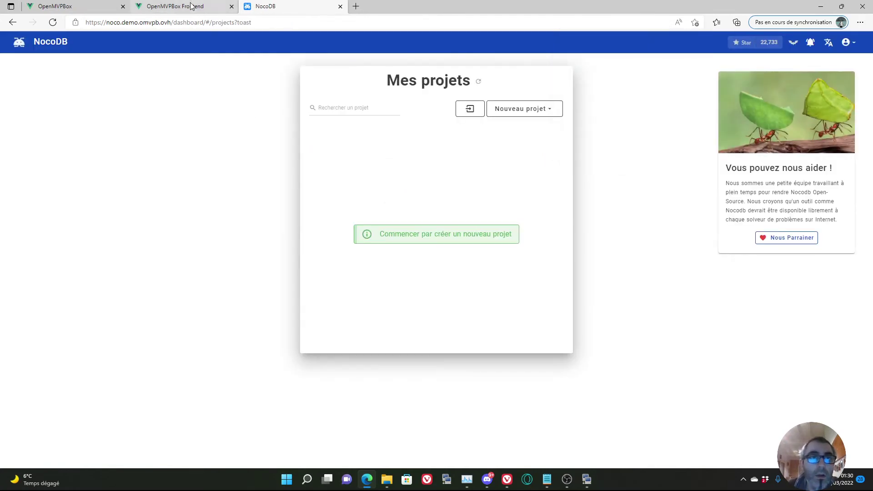
{"action": "left_click", "coordinate": [189, 7]}
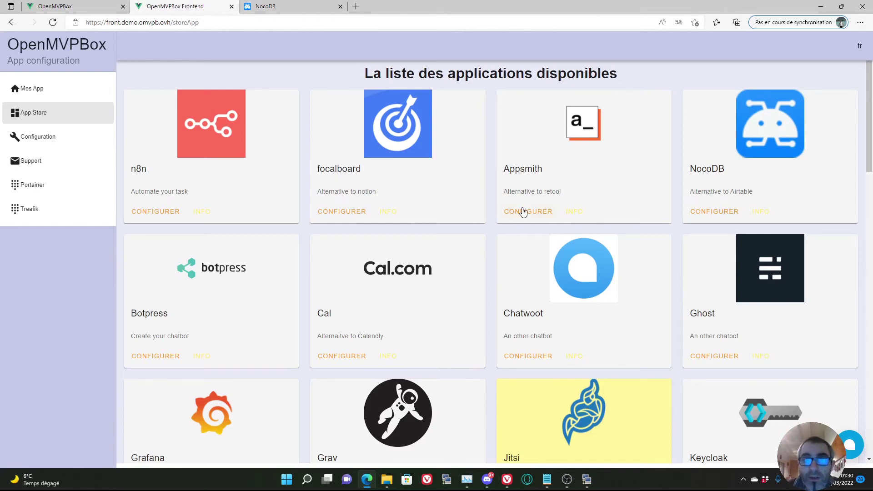
Deploy focalboard at domain focal.demo.omvpb.ovh and dismiss the success message.
{"action": "scroll", "coordinate": [311, 249], "scroll_direction": "down", "scroll_amount": 3}
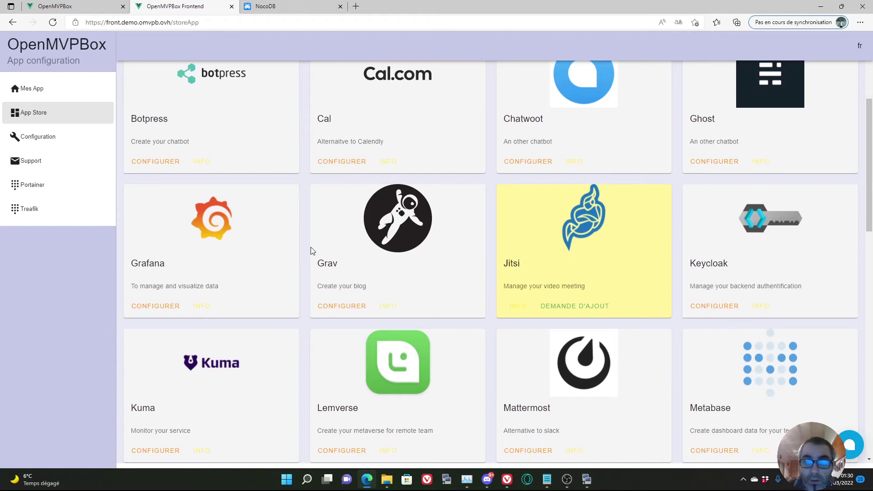
{"action": "scroll", "coordinate": [312, 250], "scroll_direction": "up", "scroll_amount": 3}
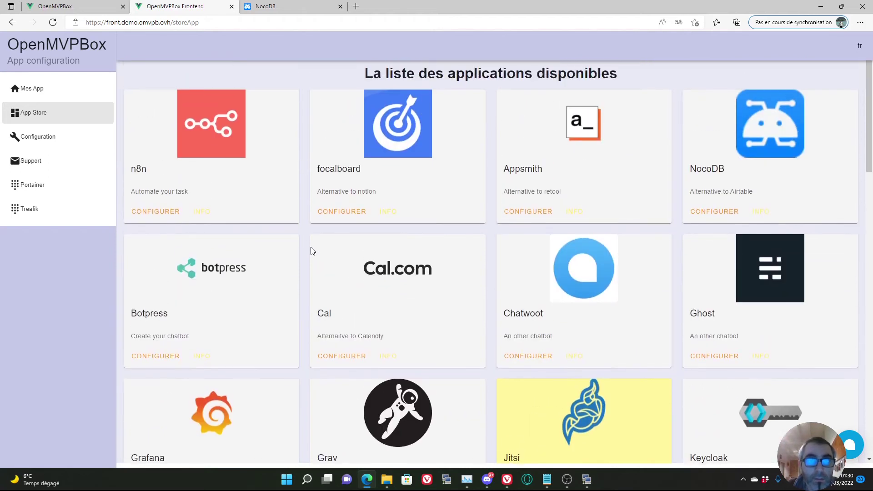
{"action": "left_click", "coordinate": [342, 212]}
{"action": "left_click_drag", "start_coordinate": [409, 301], "coordinate": [313, 297]}
{"action": "type", "text": "focal.demo.omvpb.ovh"}
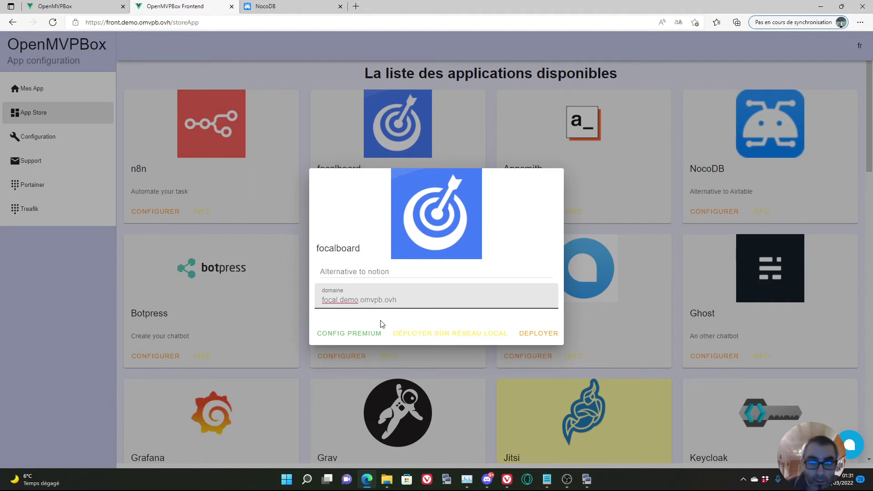
{"action": "left_click", "coordinate": [533, 334]}
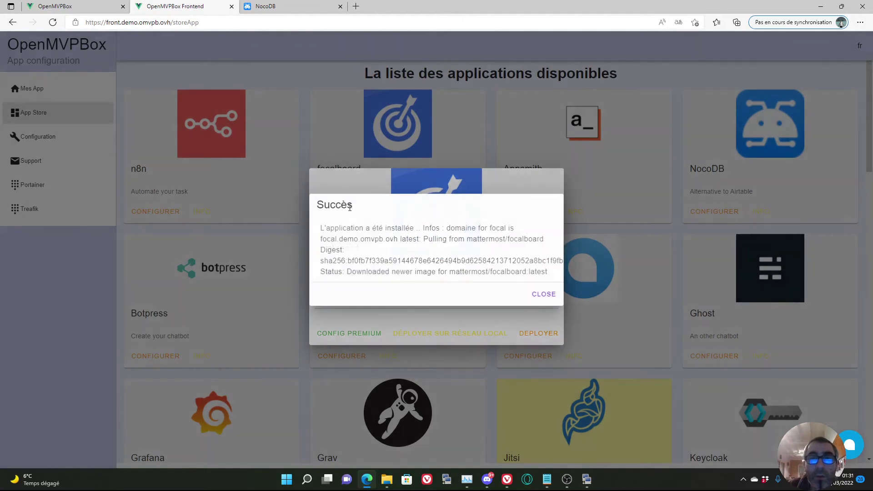
{"action": "left_click", "coordinate": [544, 295]}
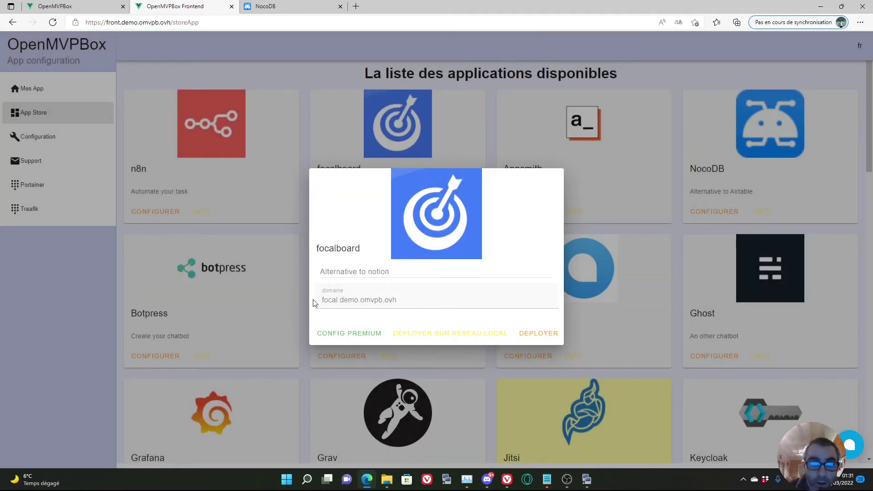
Copy the focalboard domain, close its dialog, and switch to the NocoDB tab.
{"action": "left_click_drag", "start_coordinate": [397, 300], "coordinate": [316, 300]}
{"action": "right_click", "coordinate": [341, 300]}
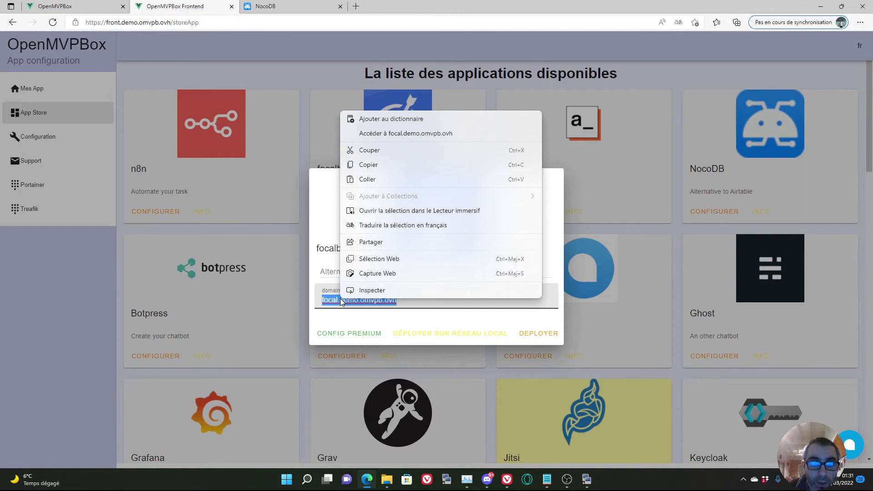
{"action": "left_click", "coordinate": [377, 165]}
{"action": "left_click", "coordinate": [85, 306]}
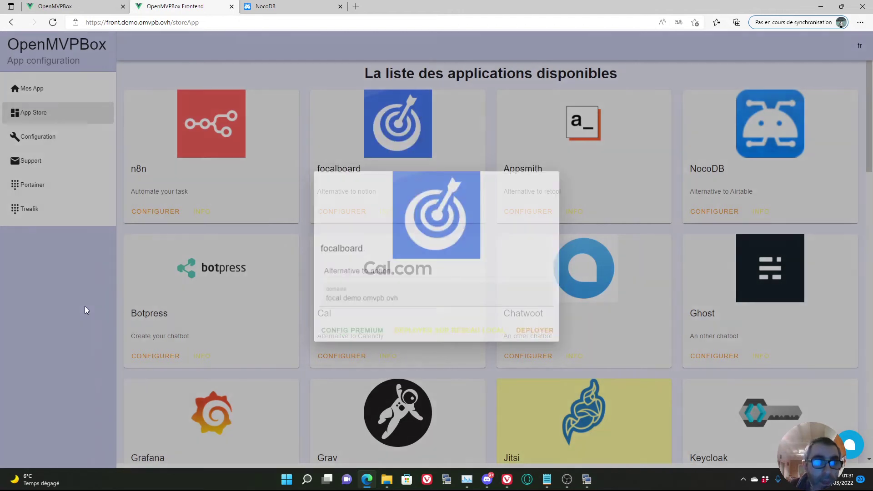
{"action": "left_click", "coordinate": [334, 9]}
Load focal.demo.omvpb.ovh and proceed past the certificate warning.
{"action": "left_click", "coordinate": [296, 22]}
{"action": "key", "text": "ctrl+v"}
{"action": "key", "text": "Return"}
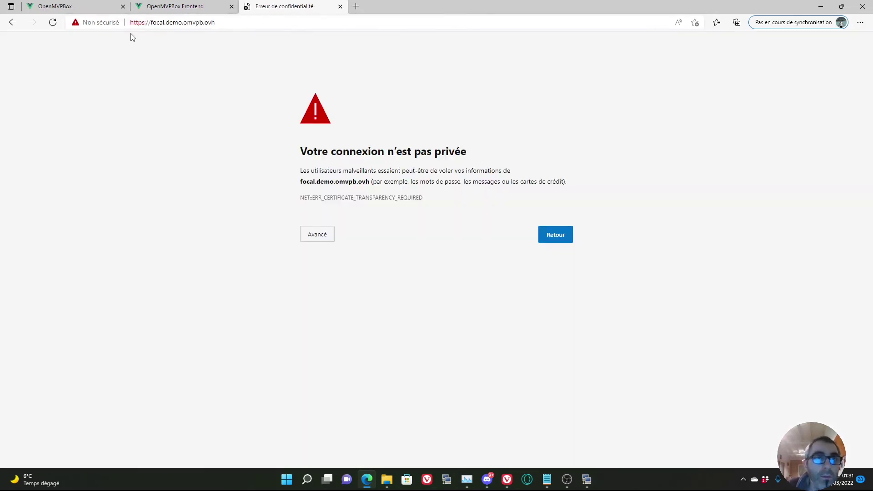
{"action": "left_click", "coordinate": [317, 234]}
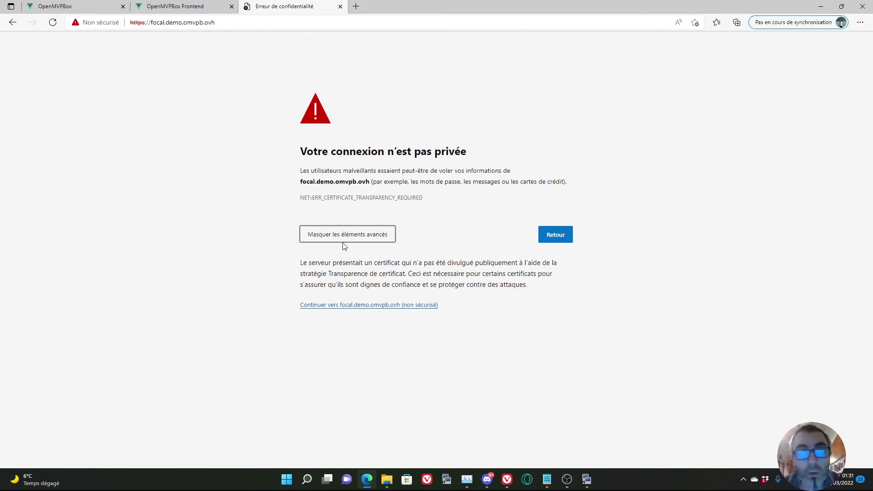
{"action": "left_click", "coordinate": [364, 305]}
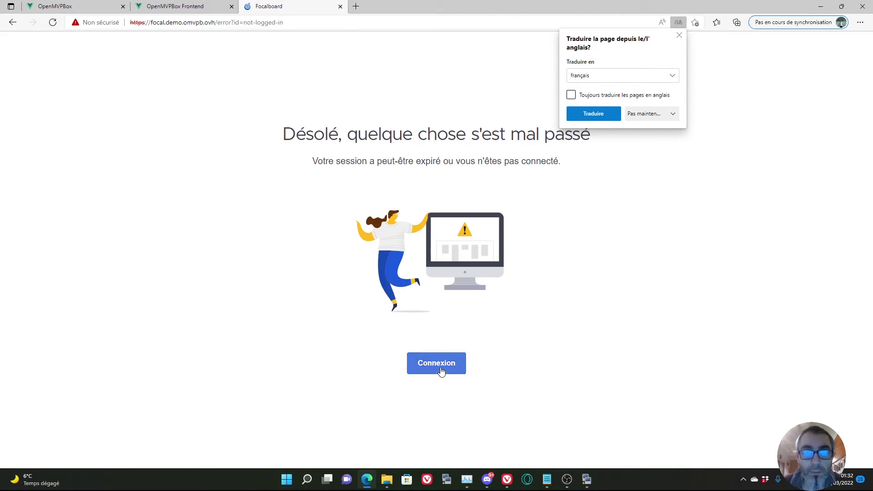
Go to Focalboard's Connexion login page and dismiss the saved username suggestions.
{"action": "left_click", "coordinate": [440, 369]}
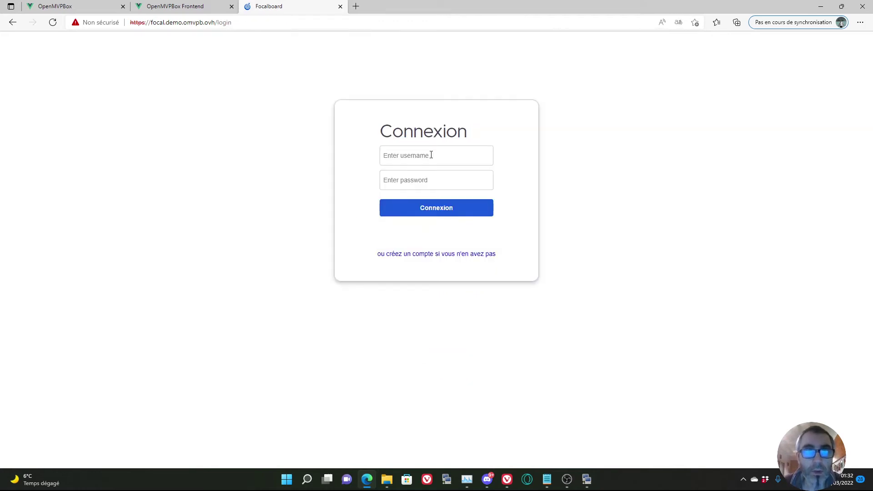
{"action": "left_click", "coordinate": [431, 155]}
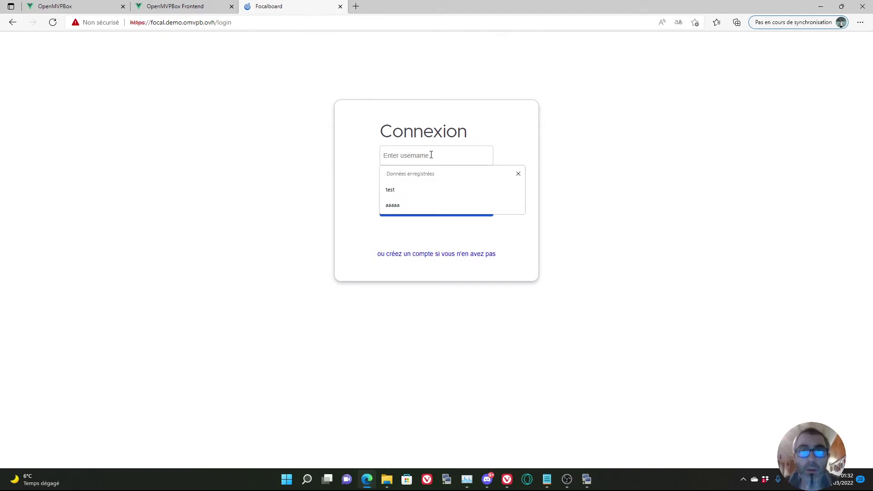
{"action": "left_click", "coordinate": [546, 107]}
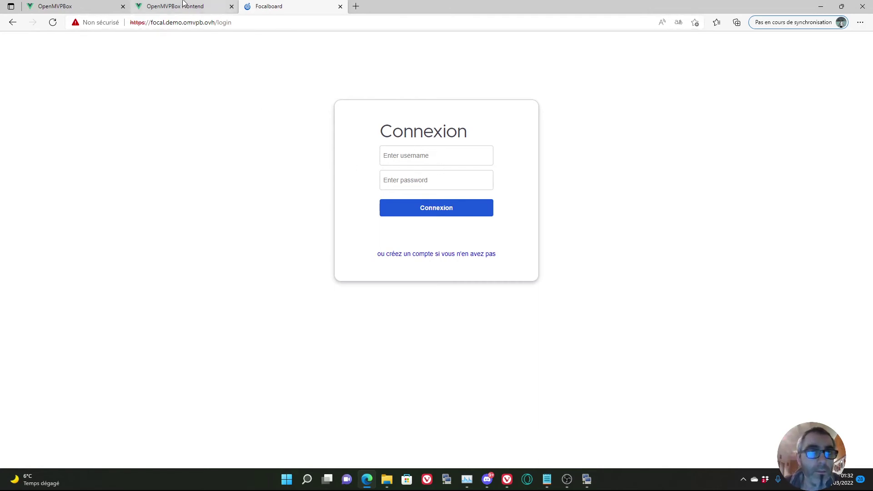
Confirm NocoDB and focalboard appear under Mes App, then go back to the App Store.
{"action": "left_click", "coordinate": [185, 6]}
{"action": "scroll", "coordinate": [481, 257], "scroll_direction": "down", "scroll_amount": 12}
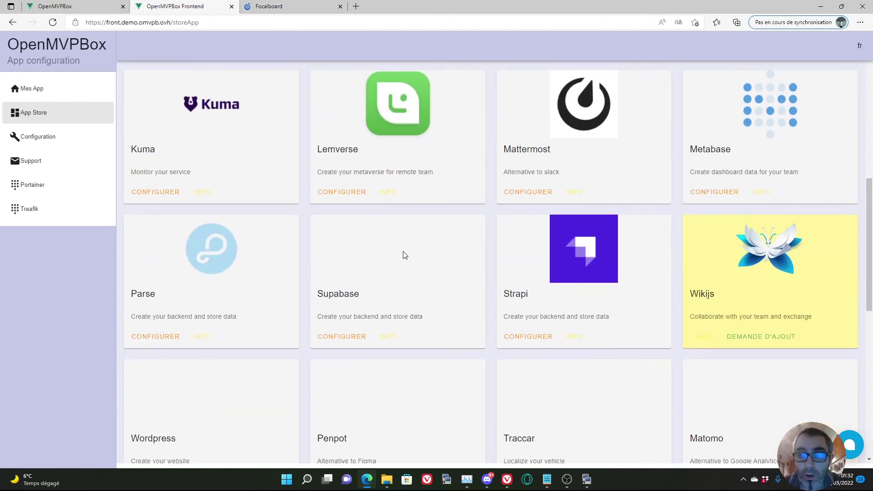
{"action": "scroll", "coordinate": [404, 257], "scroll_direction": "down", "scroll_amount": 6}
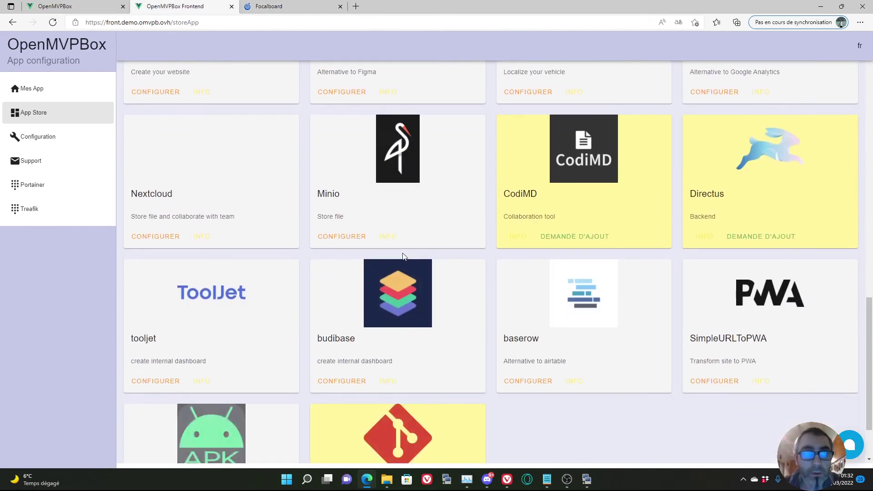
{"action": "scroll", "coordinate": [432, 301], "scroll_direction": "up", "scroll_amount": 18}
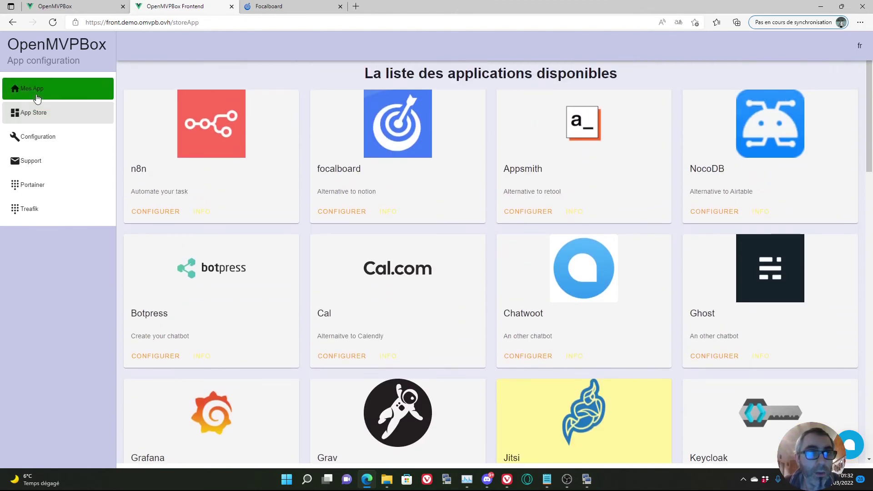
{"action": "left_click", "coordinate": [37, 94]}
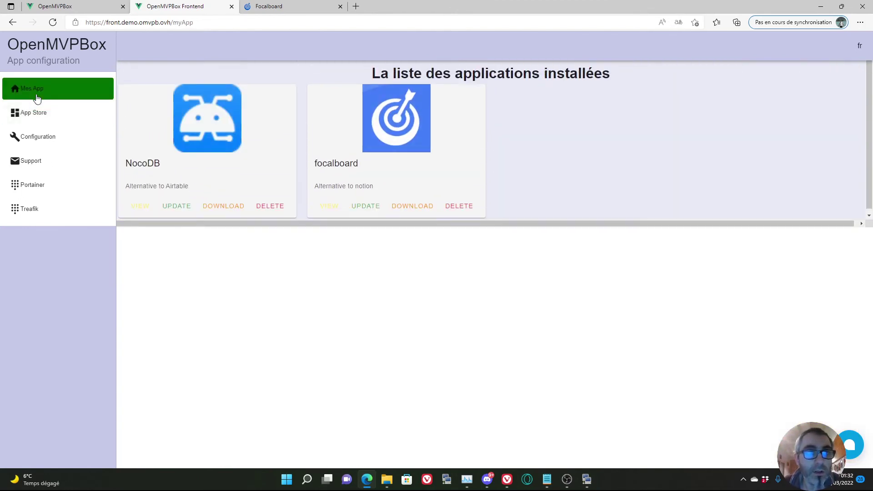
{"action": "mouse_move", "coordinate": [491, 224]}
{"action": "left_mouse_down"}
{"action": "mouse_move", "coordinate": [550, 223]}
{"action": "mouse_move", "coordinate": [505, 230]}
{"action": "left_mouse_up"}
{"action": "left_click", "coordinate": [43, 115]}
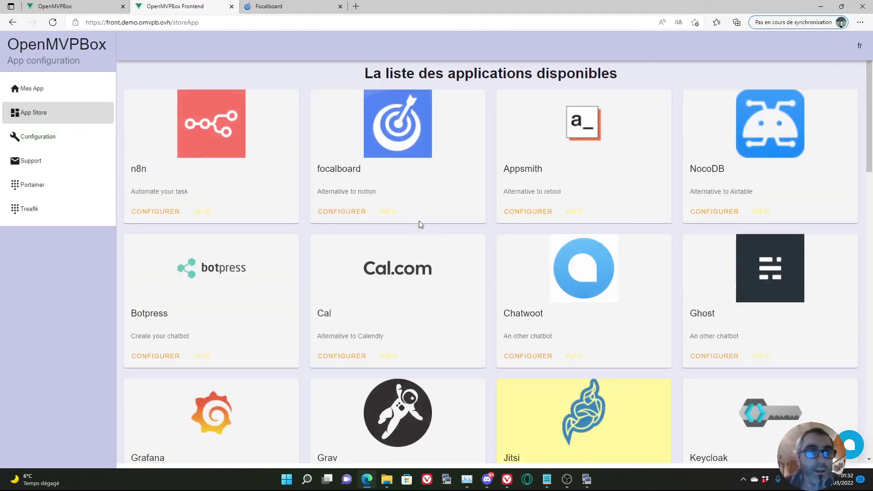
Set n8n's domain to n8n.demo.omvpb.ovh and enter a new admin password.
{"action": "left_click", "coordinate": [167, 210]}
{"action": "left_click_drag", "start_coordinate": [411, 299], "coordinate": [260, 296]}
{"action": "type", "text": "n8"}
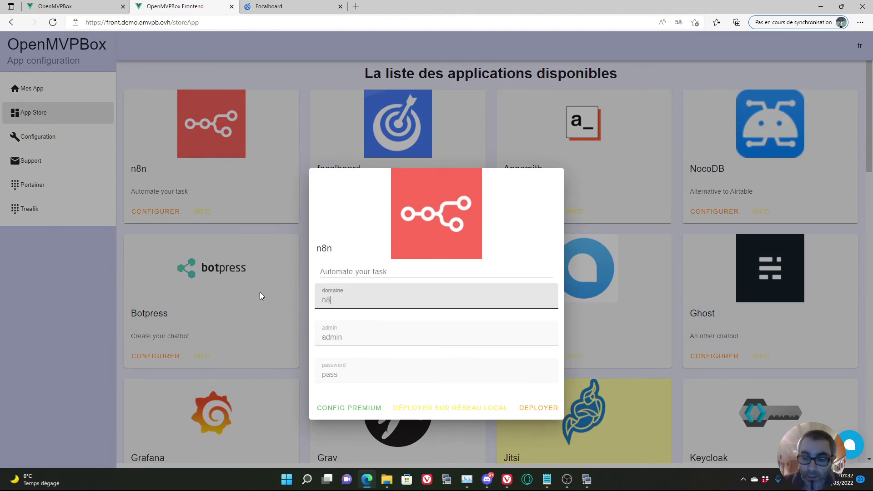
{"action": "type", "text": "n.demo"}
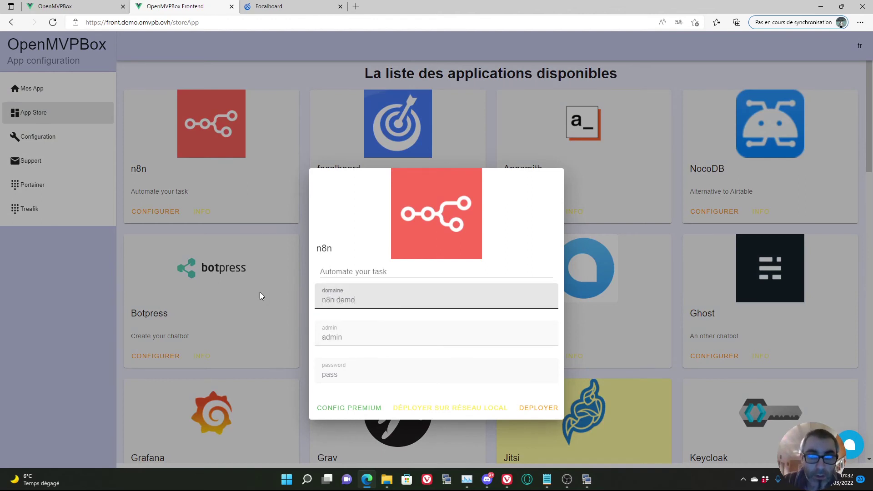
{"action": "type", "text": ".om"}
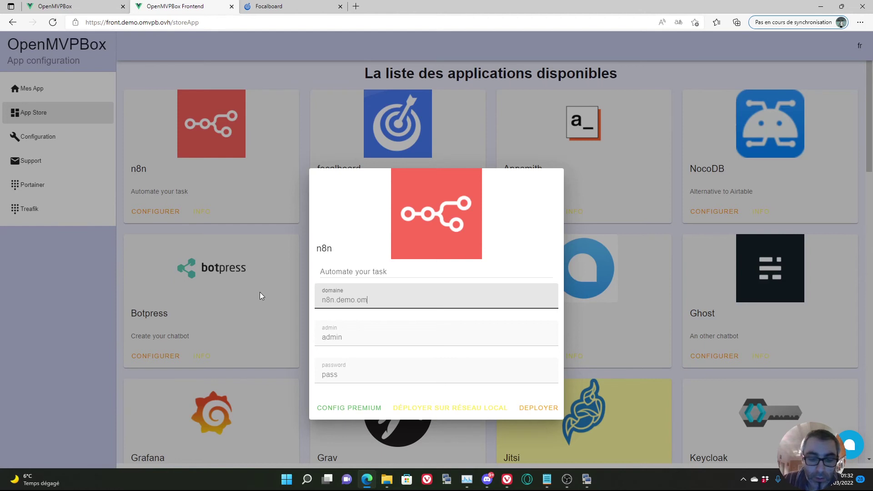
{"action": "type", "text": "vpb.ovh"}
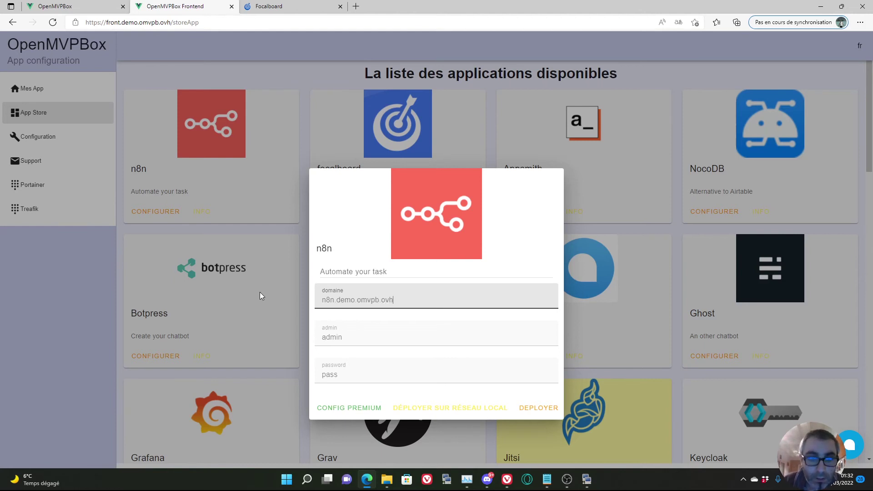
{"action": "key", "text": "Tab"}
{"action": "key", "text": "Tab"}
{"action": "type", "text": "demo"}
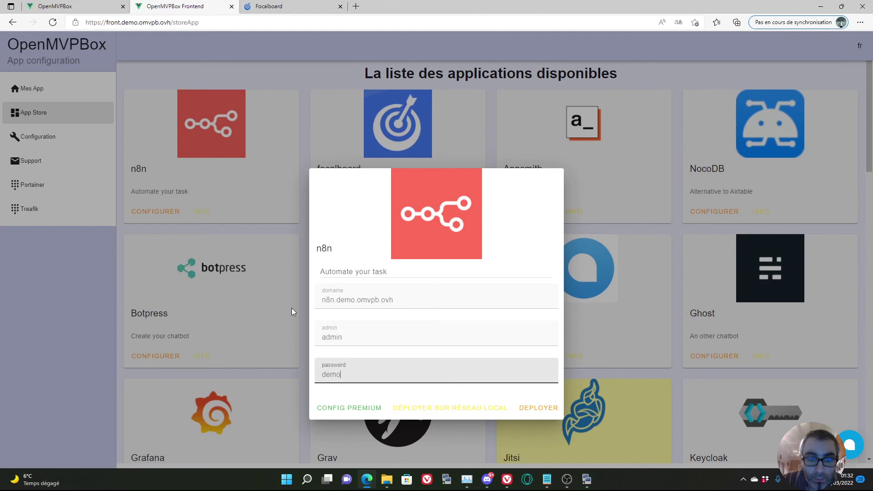
Deploy n8n, then dismiss the success message and close its configuration dialog.
{"action": "left_click", "coordinate": [535, 409]}
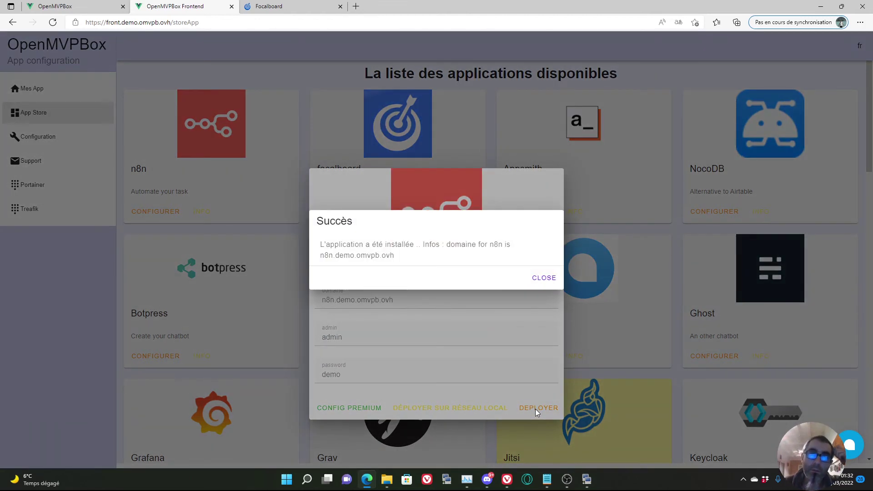
{"action": "left_click", "coordinate": [543, 277]}
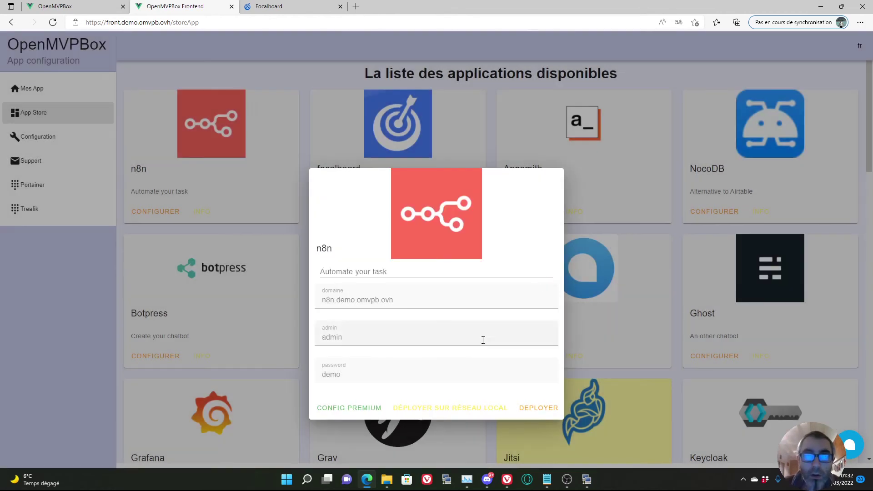
{"action": "left_click", "coordinate": [76, 291]}
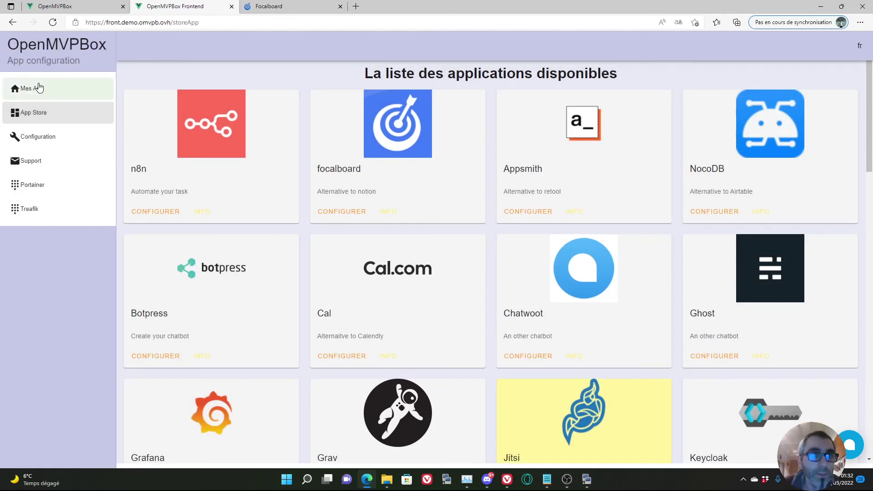
Delete the focalboard app from Mes App and confirm its uninstallation.
{"action": "left_click", "coordinate": [40, 90]}
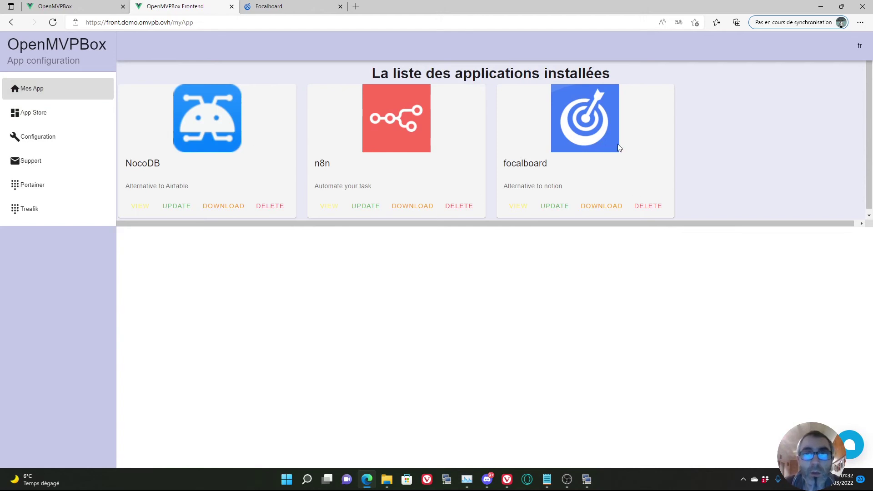
{"action": "left_click", "coordinate": [648, 208]}
{"action": "left_click", "coordinate": [420, 260]}
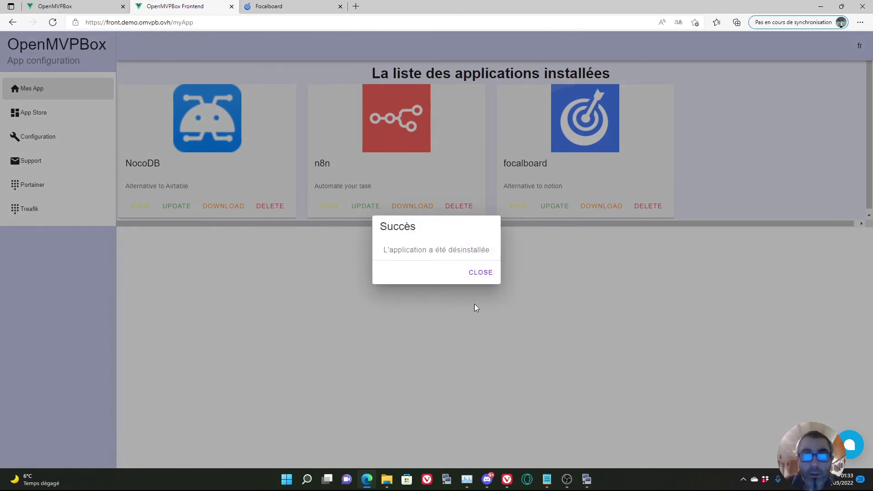
{"action": "left_click", "coordinate": [476, 273]}
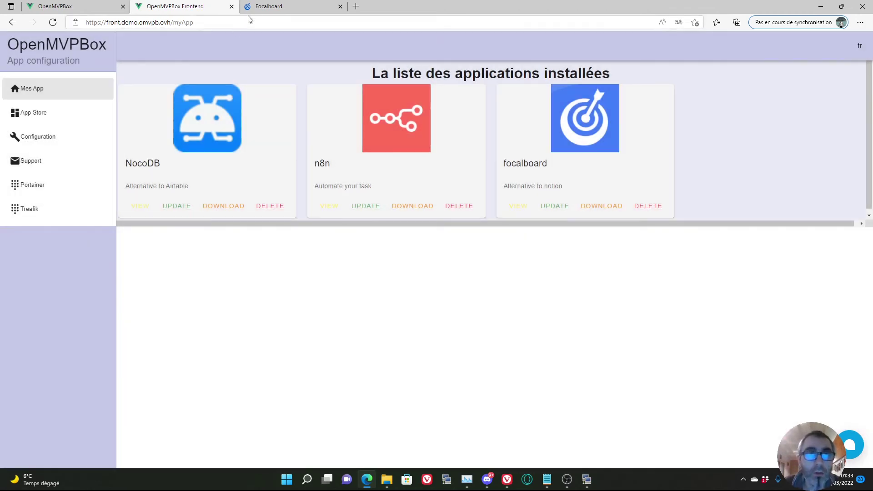
{"action": "left_click", "coordinate": [267, 6]}
Reload the Focalboard page, then load n8n.demo.omvpb.ovh in its place without the /workflow path.
{"action": "left_click", "coordinate": [248, 22]}
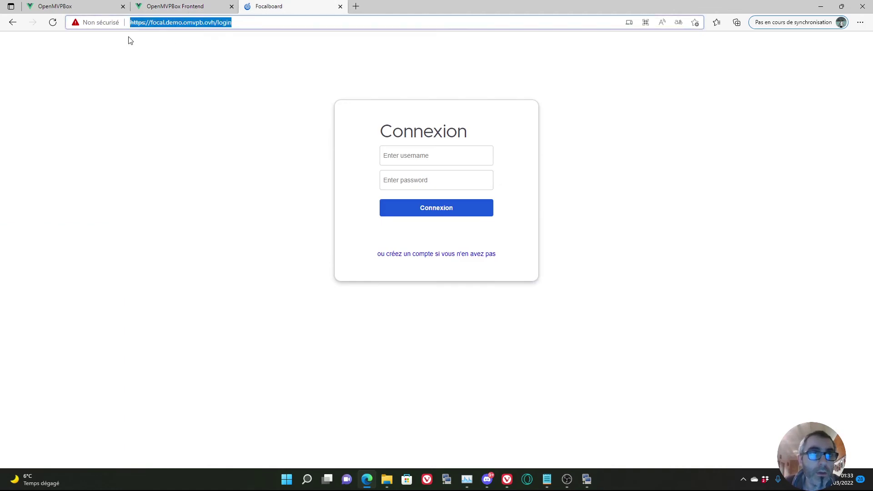
{"action": "left_click", "coordinate": [52, 23]}
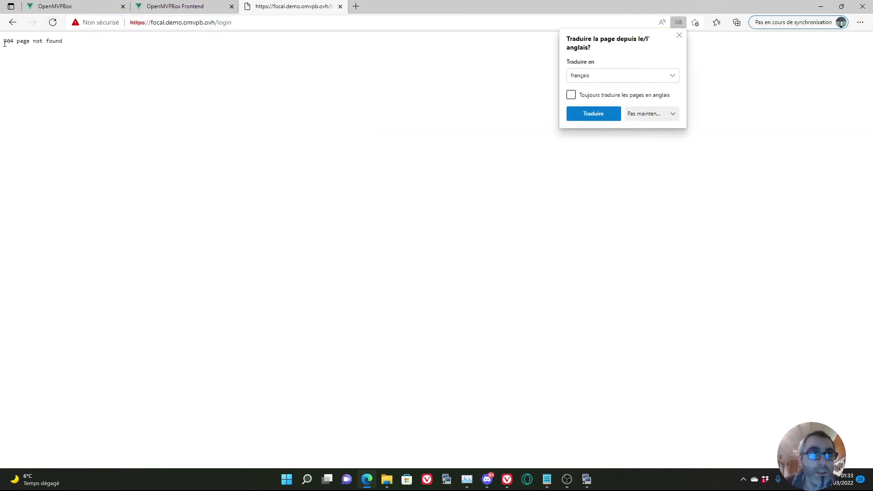
{"action": "left_click", "coordinate": [247, 21]}
{"action": "left_click_drag", "start_coordinate": [254, 21], "coordinate": [129, 21]}
{"action": "type", "text": "n8n"}
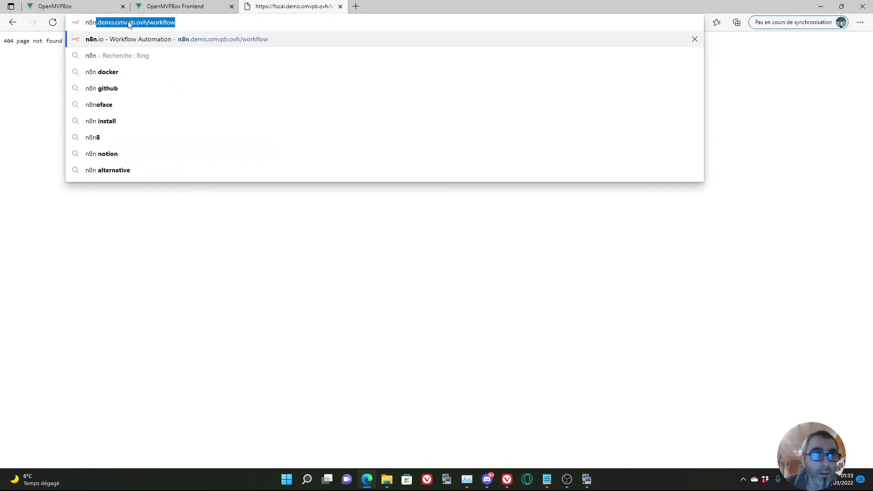
{"action": "left_click_drag", "start_coordinate": [200, 17], "coordinate": [150, 20]}
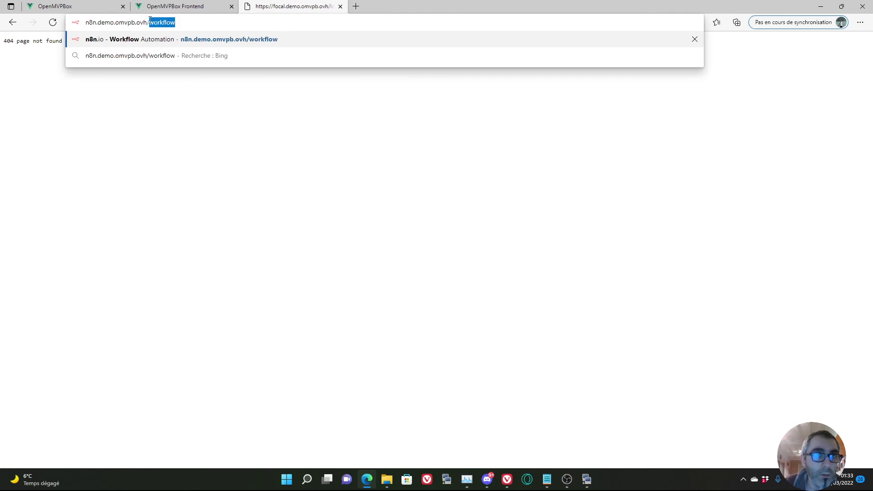
{"action": "key", "text": "BackSpace"}
{"action": "key", "text": "Return"}
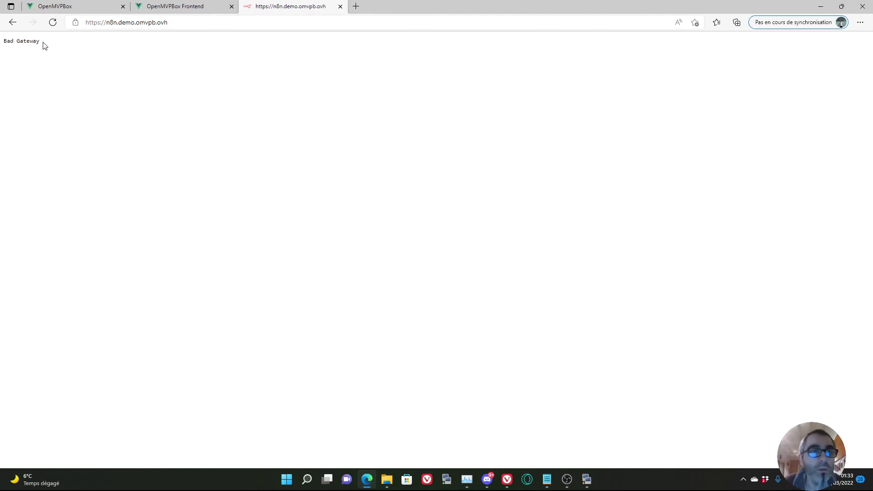
Sign in to the n8n site as admin, then close the n8n tab and return to the App Store.
{"action": "left_click", "coordinate": [52, 25]}
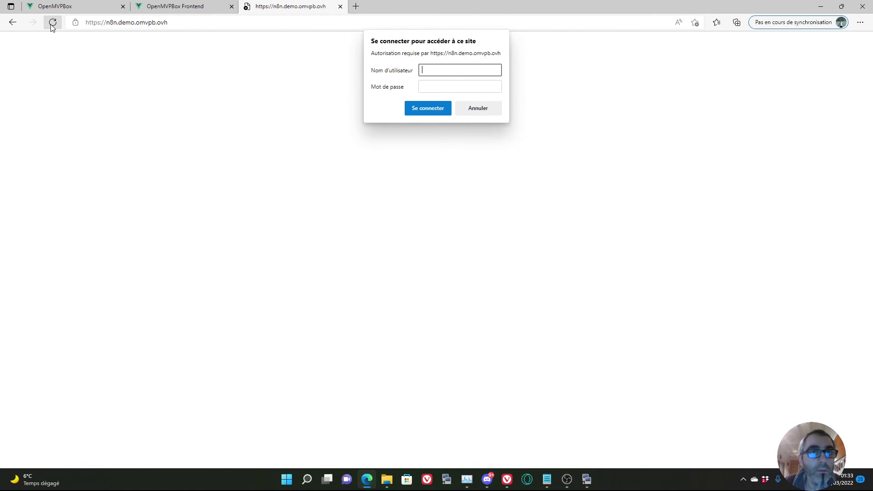
{"action": "type", "text": "admin"}
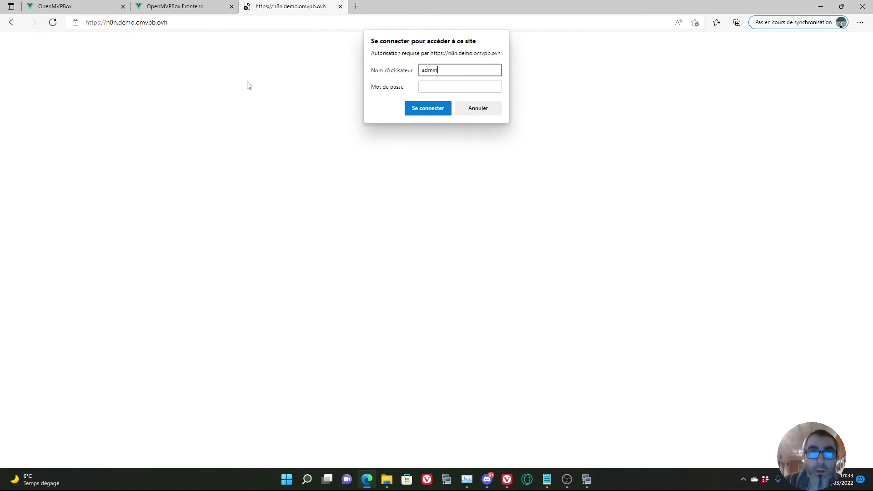
{"action": "key", "text": "Tab"}
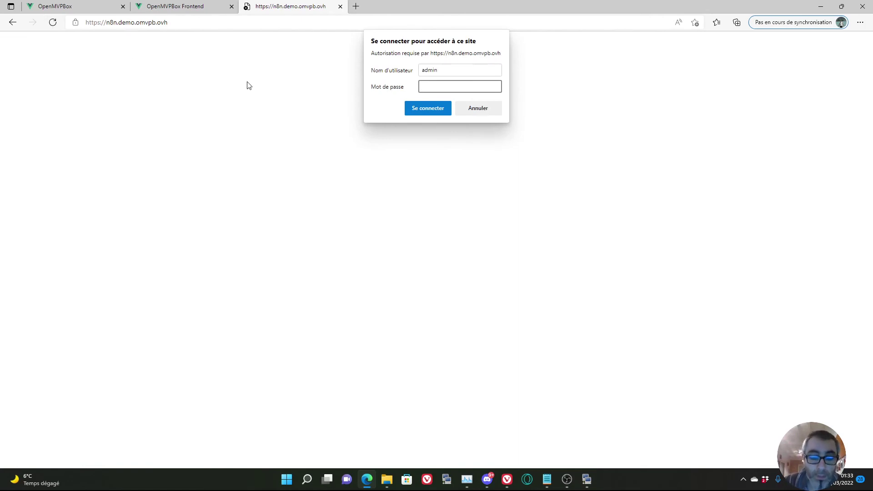
{"action": "key", "text": "Return"}
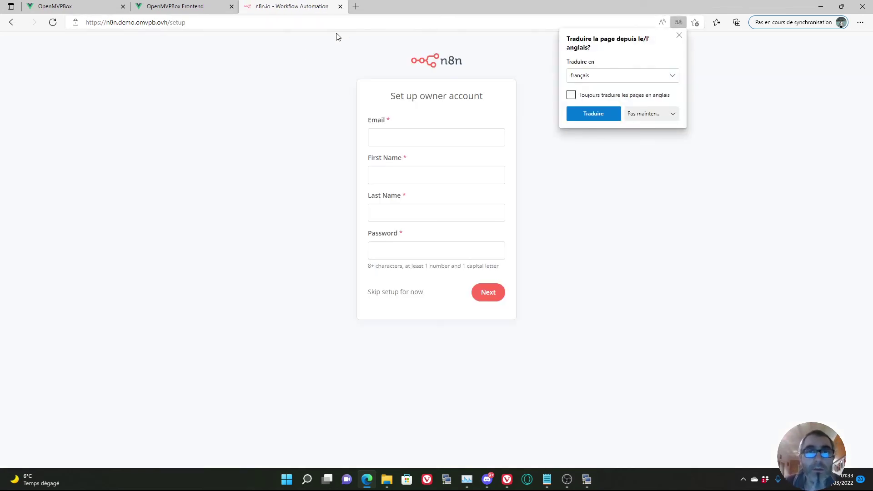
{"action": "left_click", "coordinate": [340, 6]}
{"action": "left_click", "coordinate": [39, 114]}
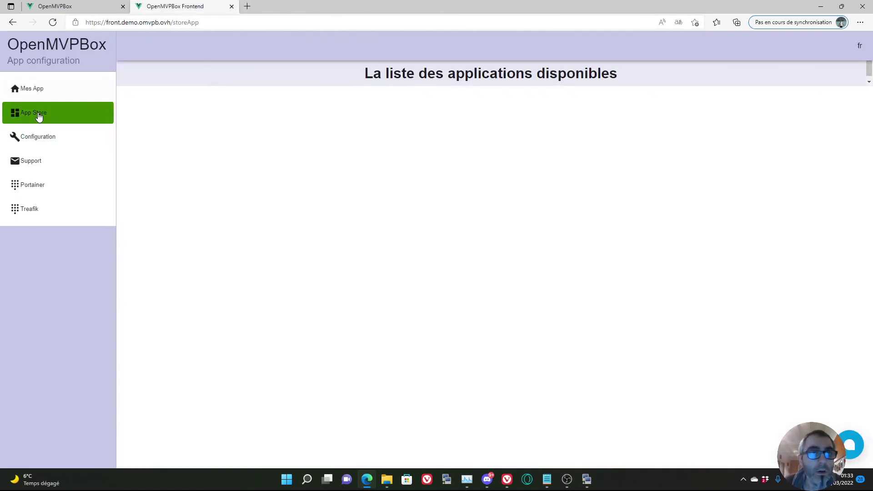
Scroll through the App Store cards of available applications.
{"action": "scroll", "coordinate": [399, 207], "scroll_direction": "down", "scroll_amount": 7}
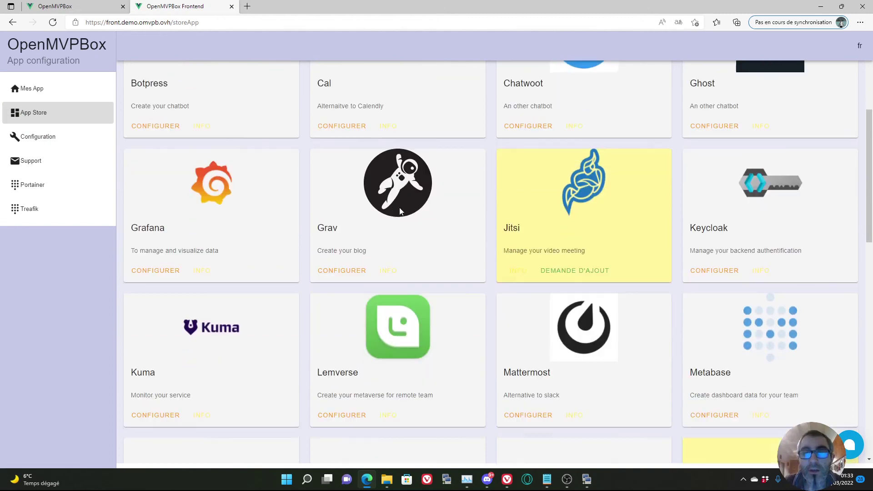
{"action": "scroll", "coordinate": [399, 211], "scroll_direction": "down", "scroll_amount": 6}
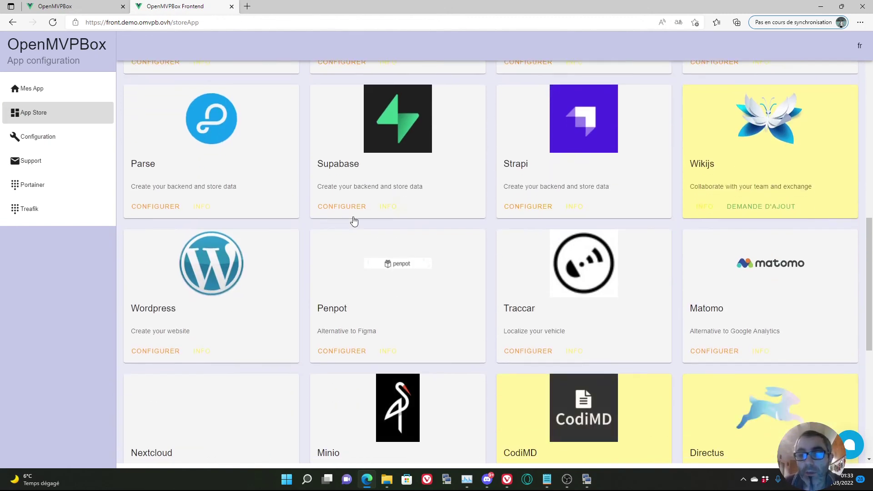
{"action": "scroll", "coordinate": [164, 208], "scroll_direction": "up", "scroll_amount": 13}
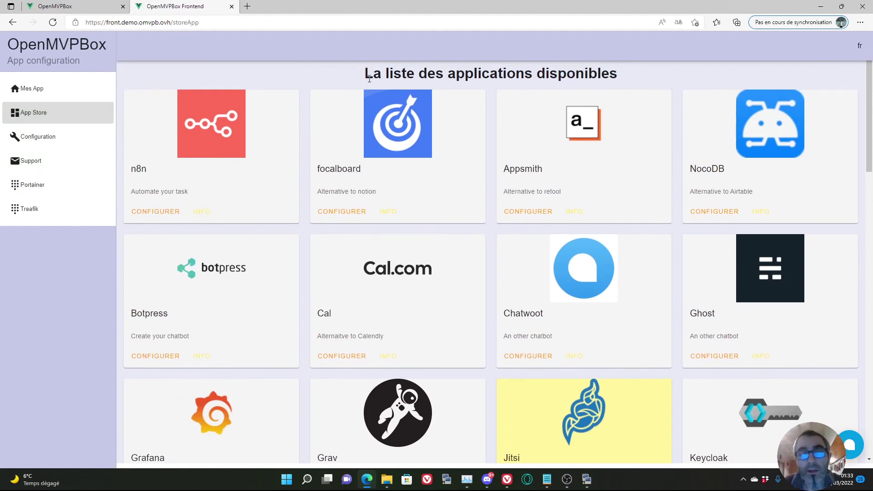
{"action": "scroll", "coordinate": [369, 72], "scroll_direction": "down", "scroll_amount": 2}
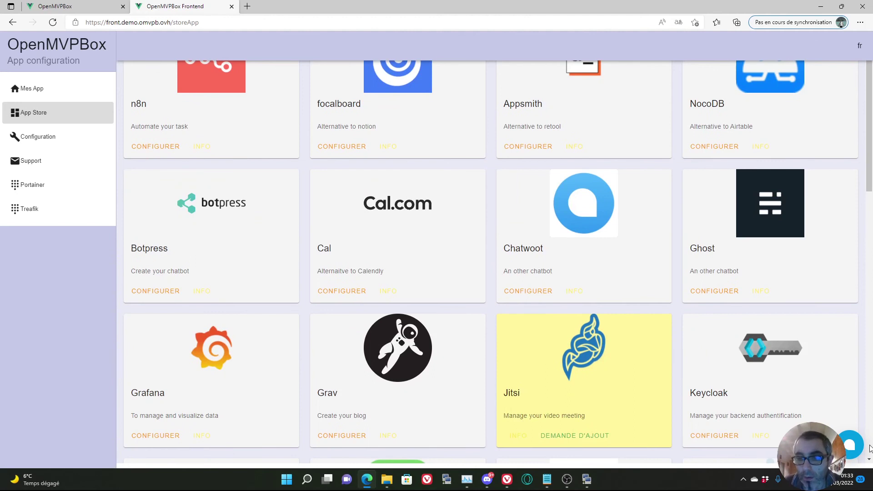
Open the support chat, start a conversation, then close the chat.
{"action": "left_click", "coordinate": [848, 445]}
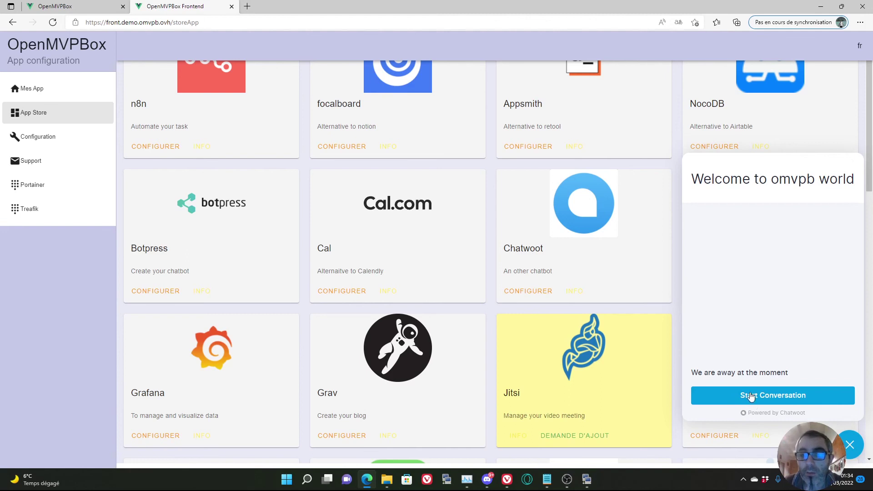
{"action": "left_click", "coordinate": [771, 398]}
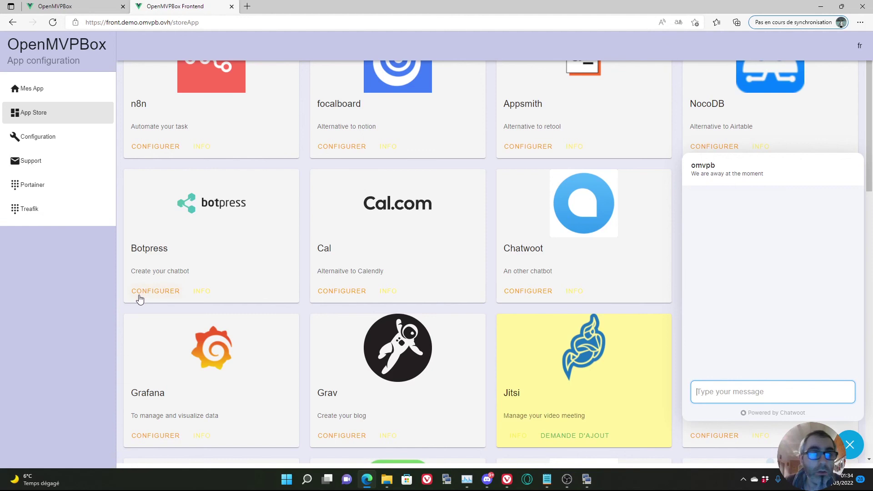
{"action": "left_click", "coordinate": [71, 276]}
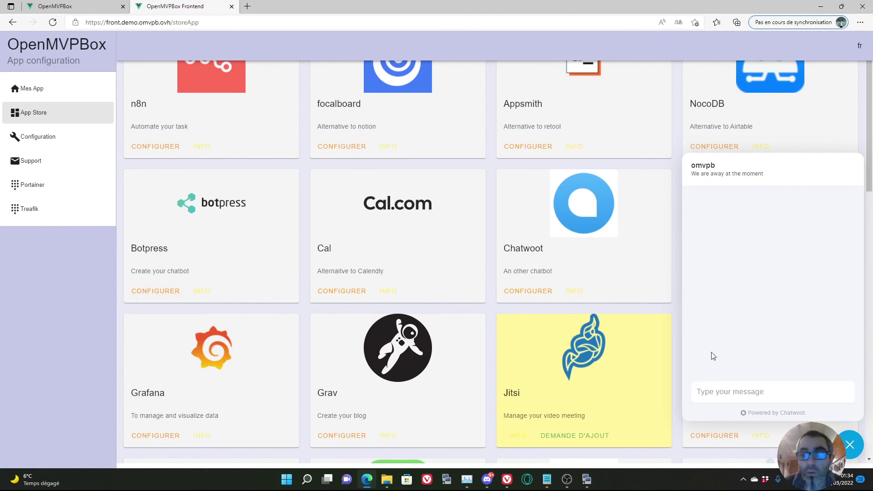
{"action": "left_click", "coordinate": [849, 445]}
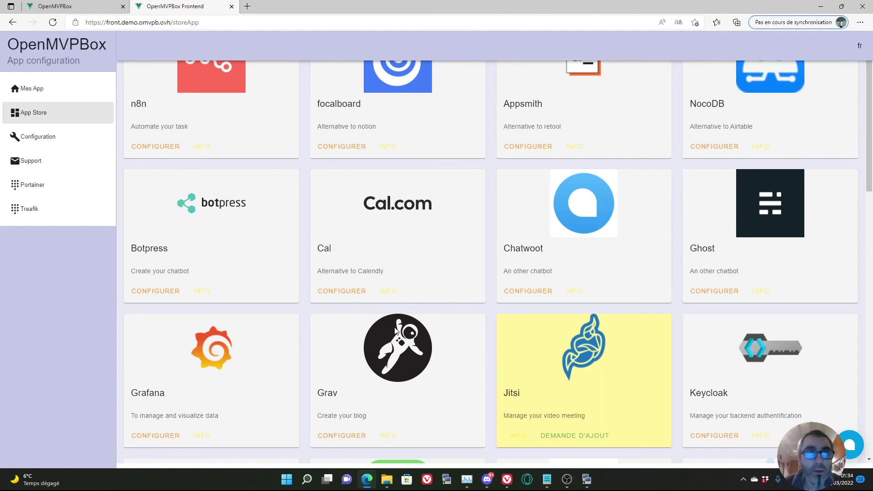
{"action": "key", "text": "ctrl+Tab"}
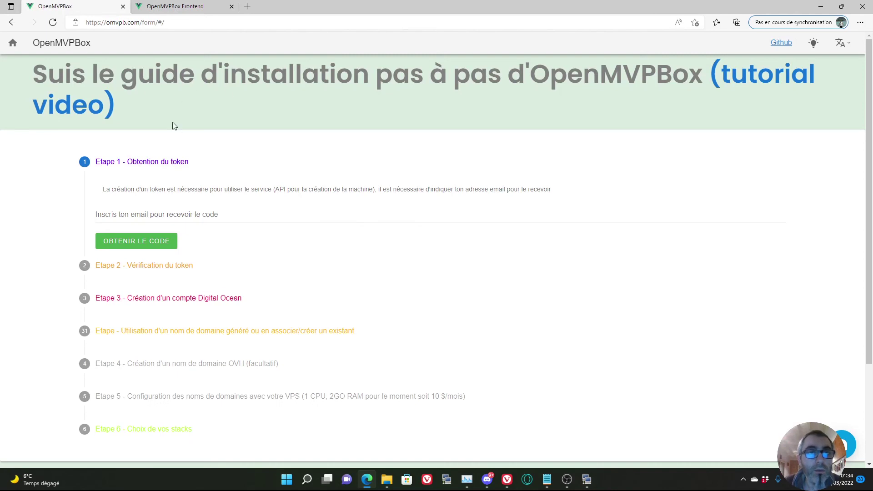
Scroll down the installation guide, then bring the Notepad credentials notes to the front.
{"action": "scroll", "coordinate": [342, 182], "scroll_direction": "down", "scroll_amount": 3}
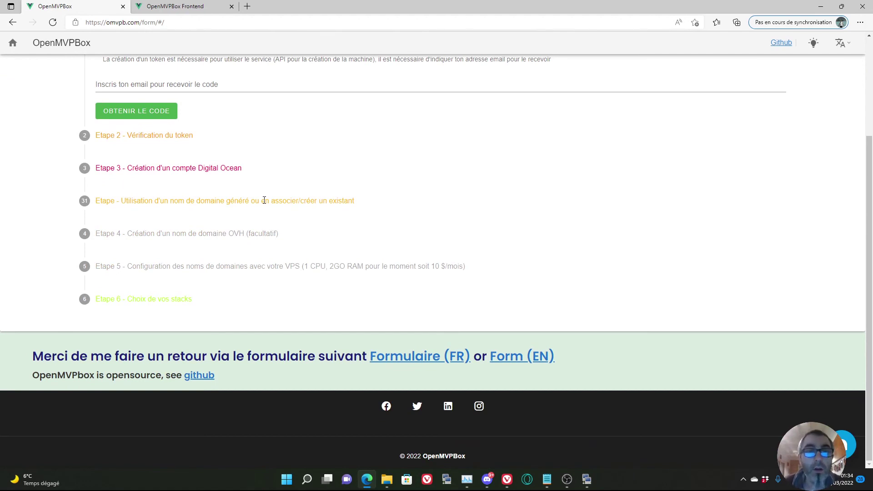
{"action": "left_click", "coordinate": [547, 479]}
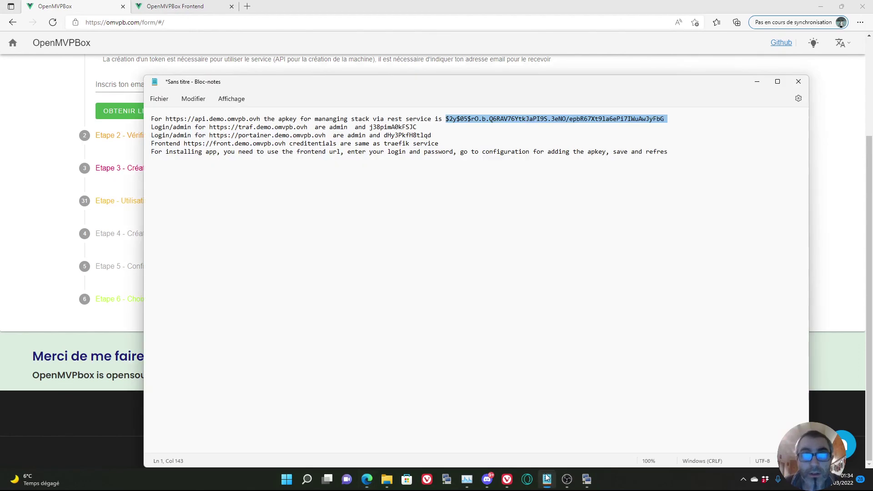
{"action": "left_click", "coordinate": [446, 221]}
{"action": "left_click_drag", "start_coordinate": [676, 151], "coordinate": [154, 112]}
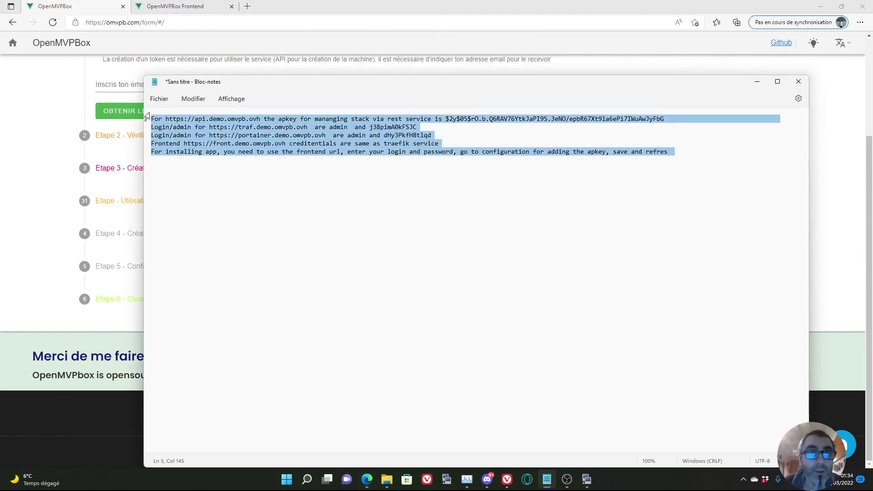
{"action": "left_click", "coordinate": [257, 143]}
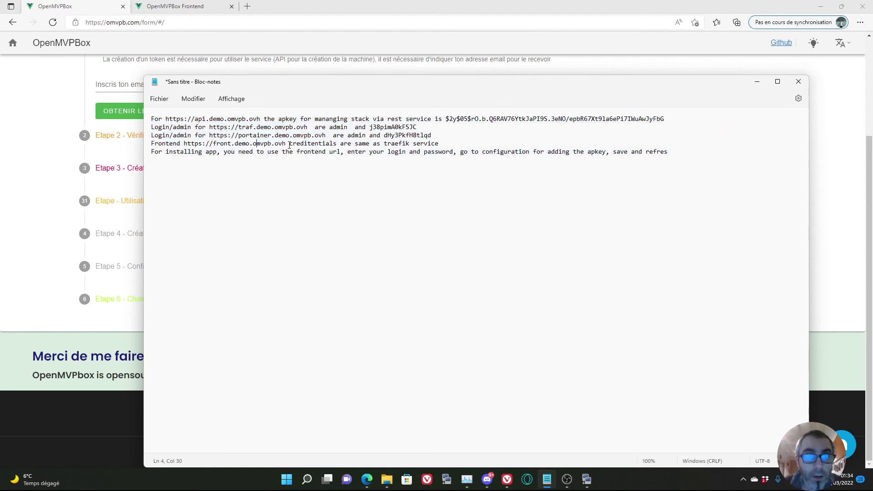
{"action": "left_click_drag", "start_coordinate": [287, 145], "coordinate": [184, 145]}
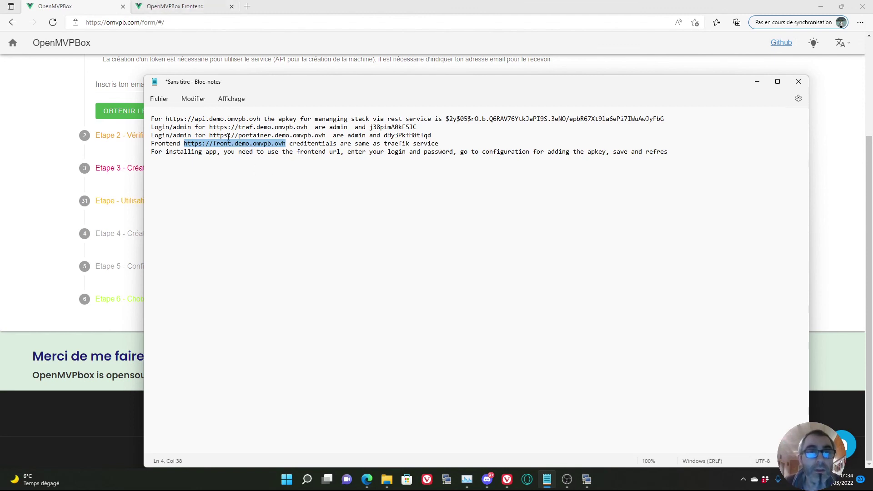
{"action": "left_click_drag", "start_coordinate": [166, 119], "coordinate": [262, 119]}
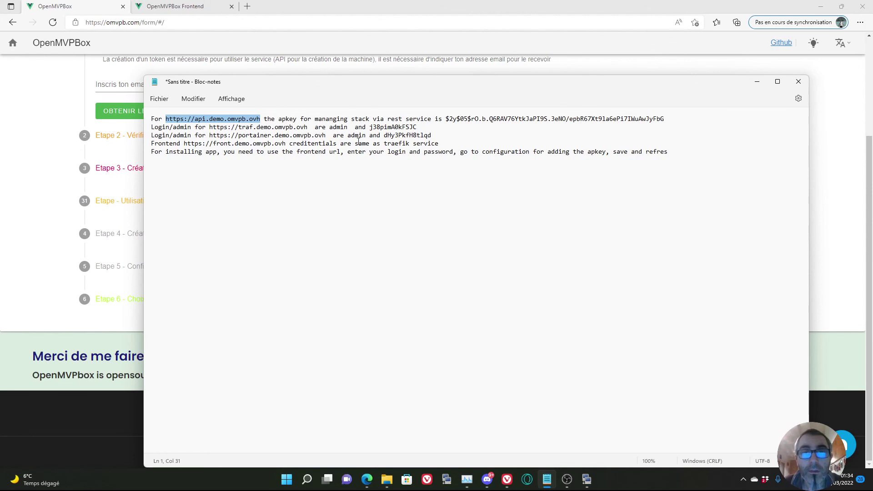
{"action": "left_click_drag", "start_coordinate": [666, 120], "coordinate": [444, 121]}
{"action": "left_click", "coordinate": [133, 10]}
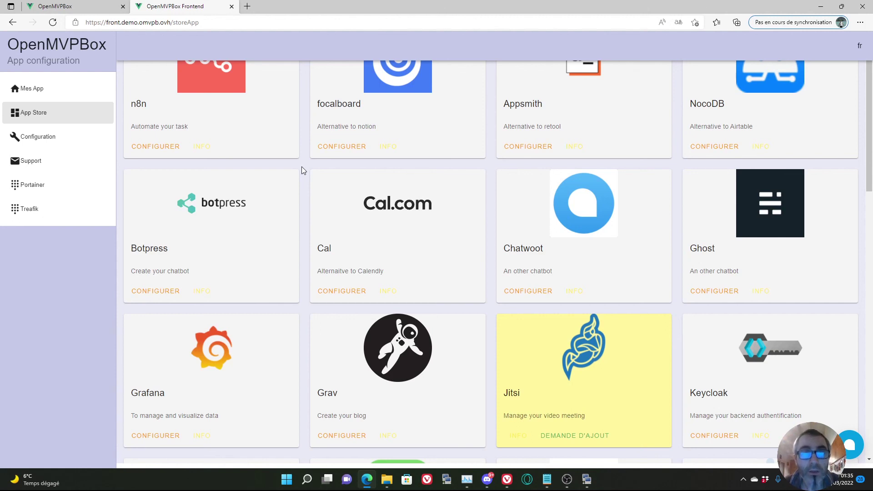
Scroll the App Store page back to the top of the application list.
{"action": "scroll", "coordinate": [301, 167], "scroll_direction": "up", "scroll_amount": 2}
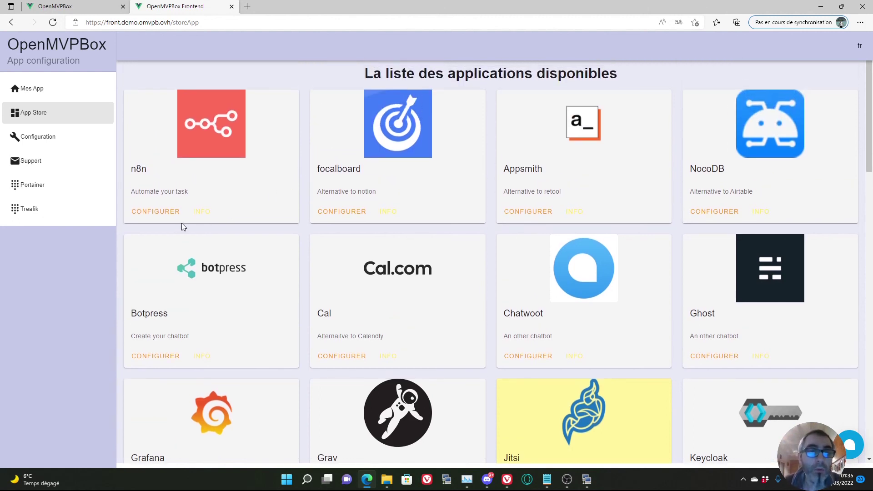